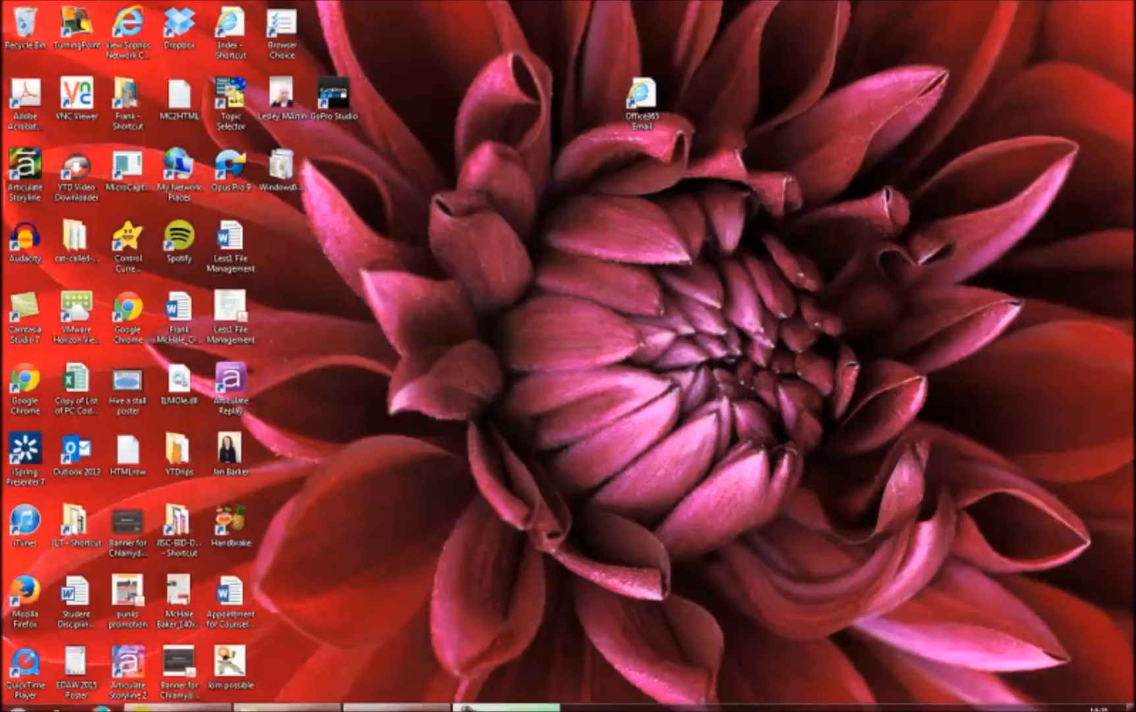
Step: Search the installed programs for "windows live movie" and bring up the already open Windows Live Movie Maker window
left_click(18, 699)
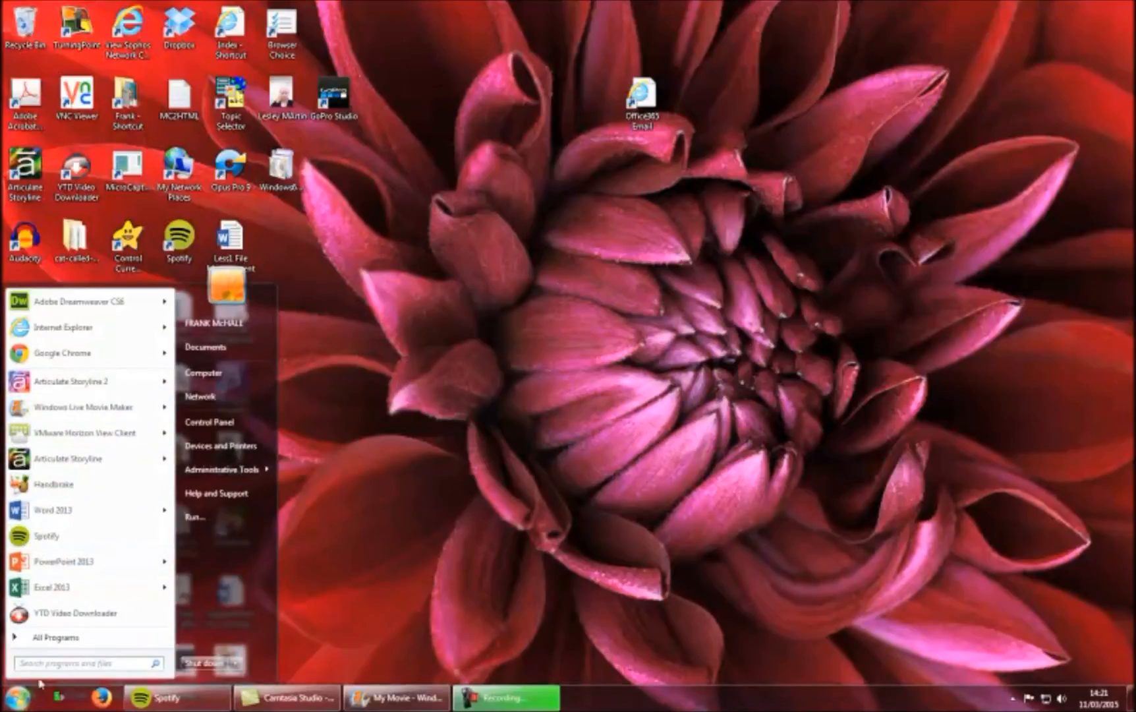
left_click(53, 664)
type("window")
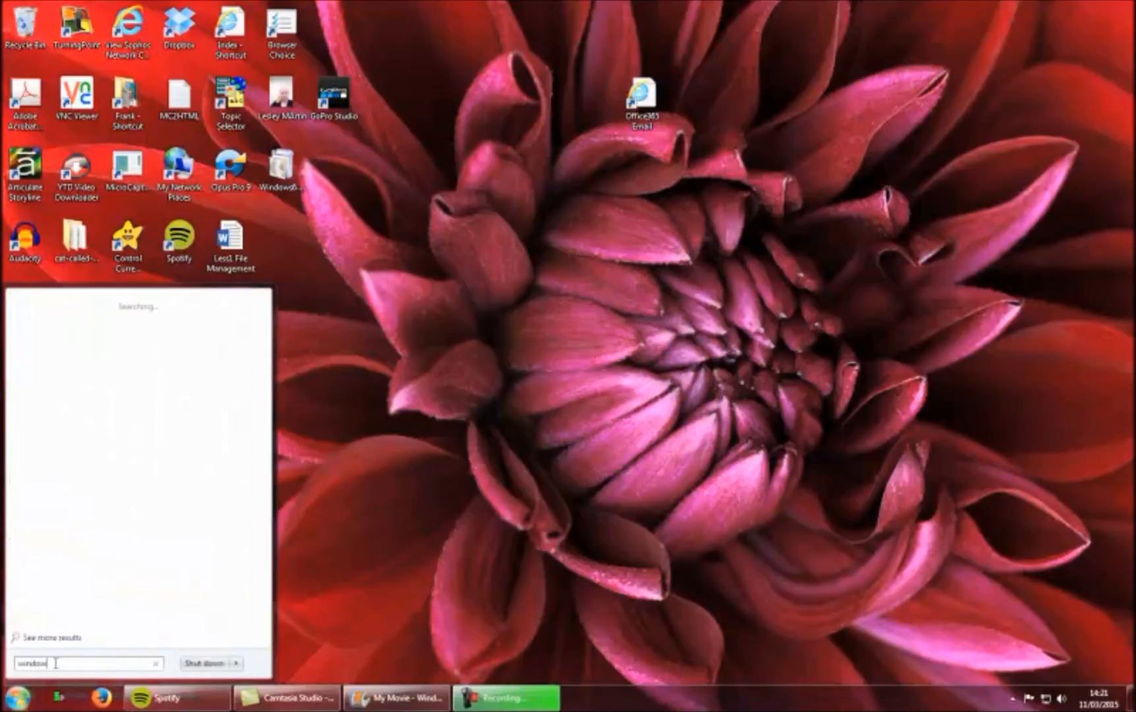
type("s live")
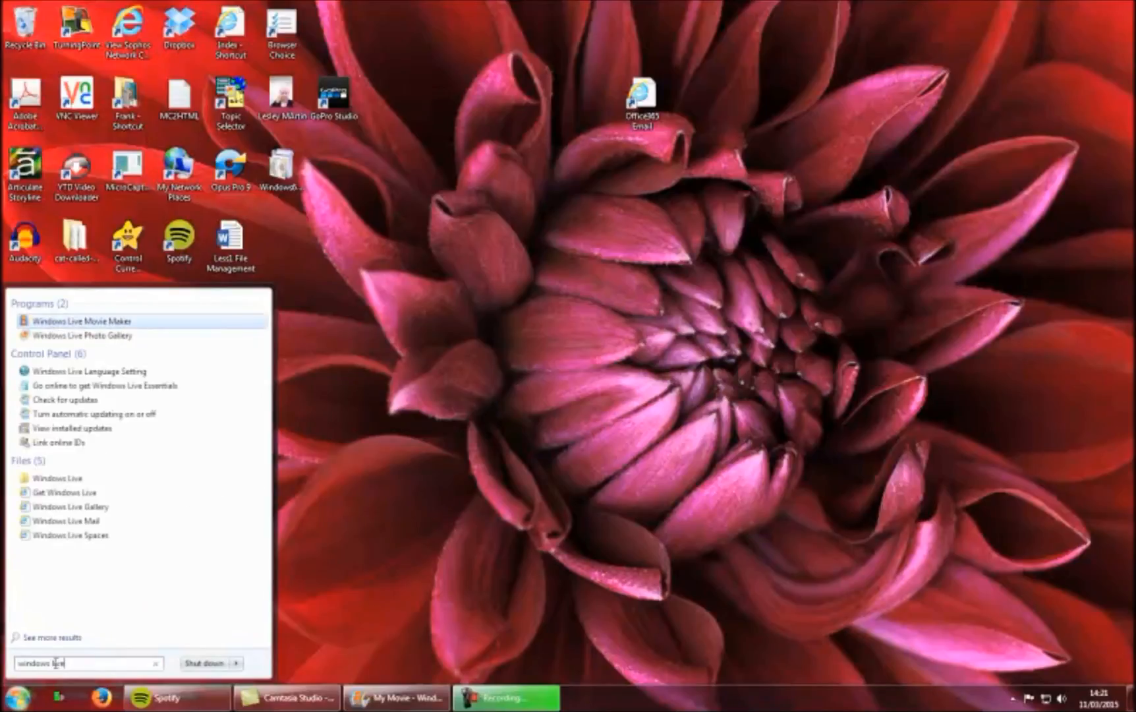
type(" movie")
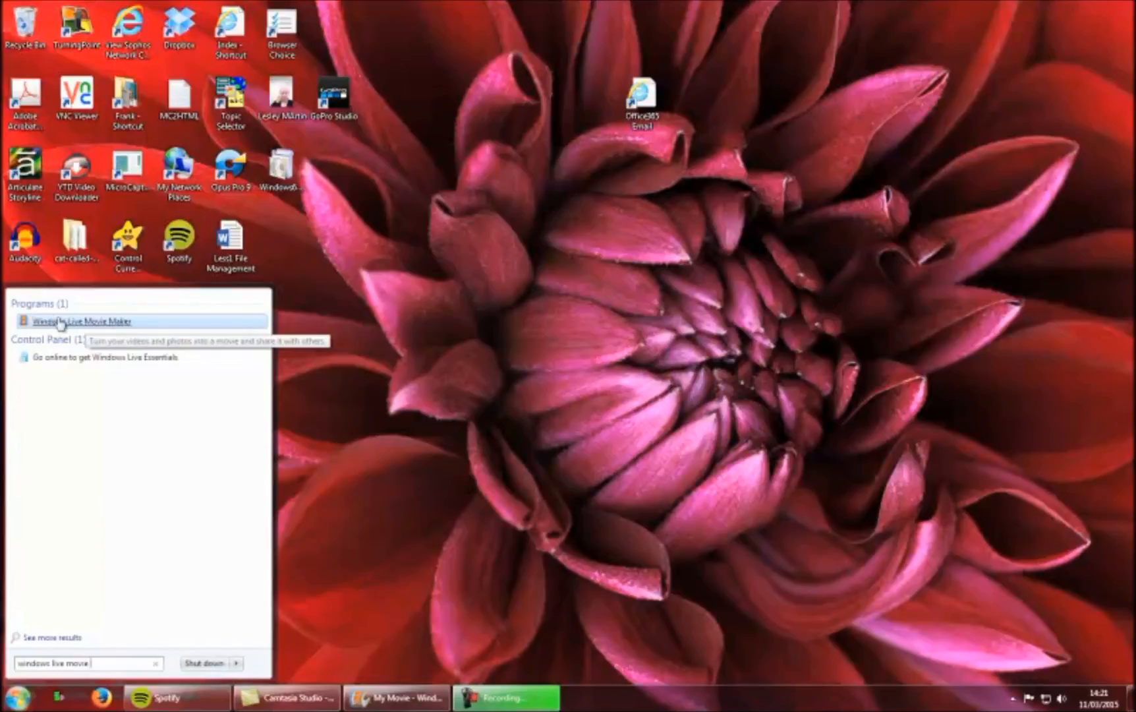
left_click(382, 700)
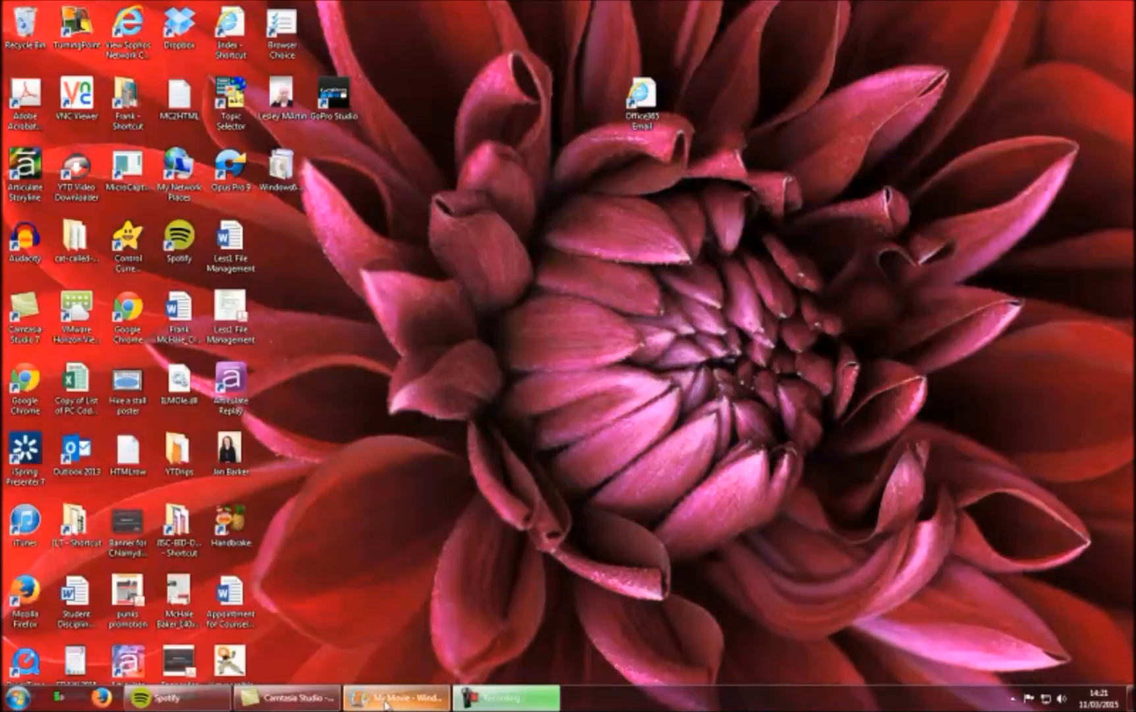
left_click(390, 700)
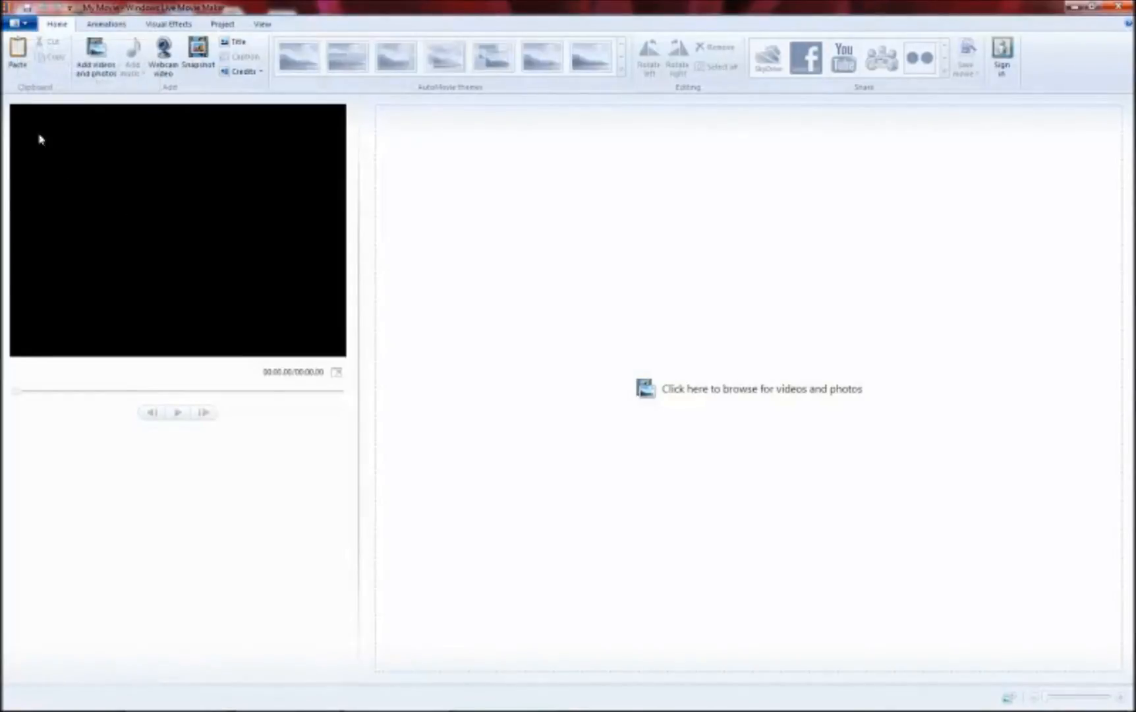
Step: Save the empty project as "Introduction to Moviemaker" on Removable Disk (F:)
left_click(16, 25)
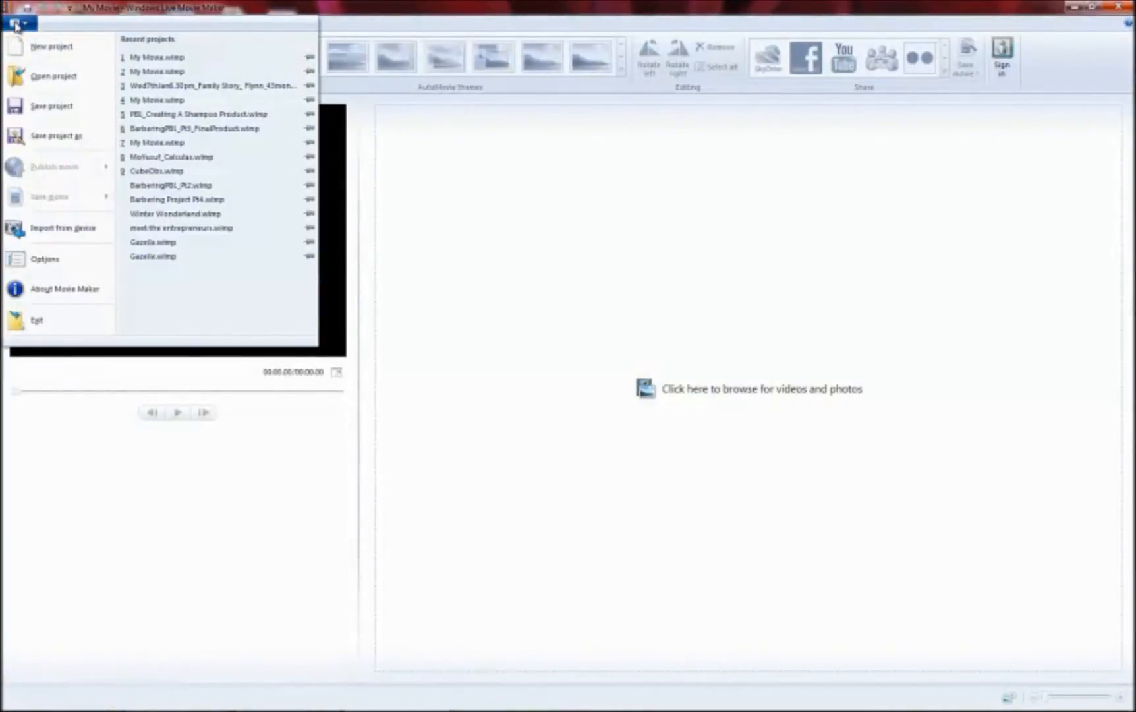
left_click(58, 135)
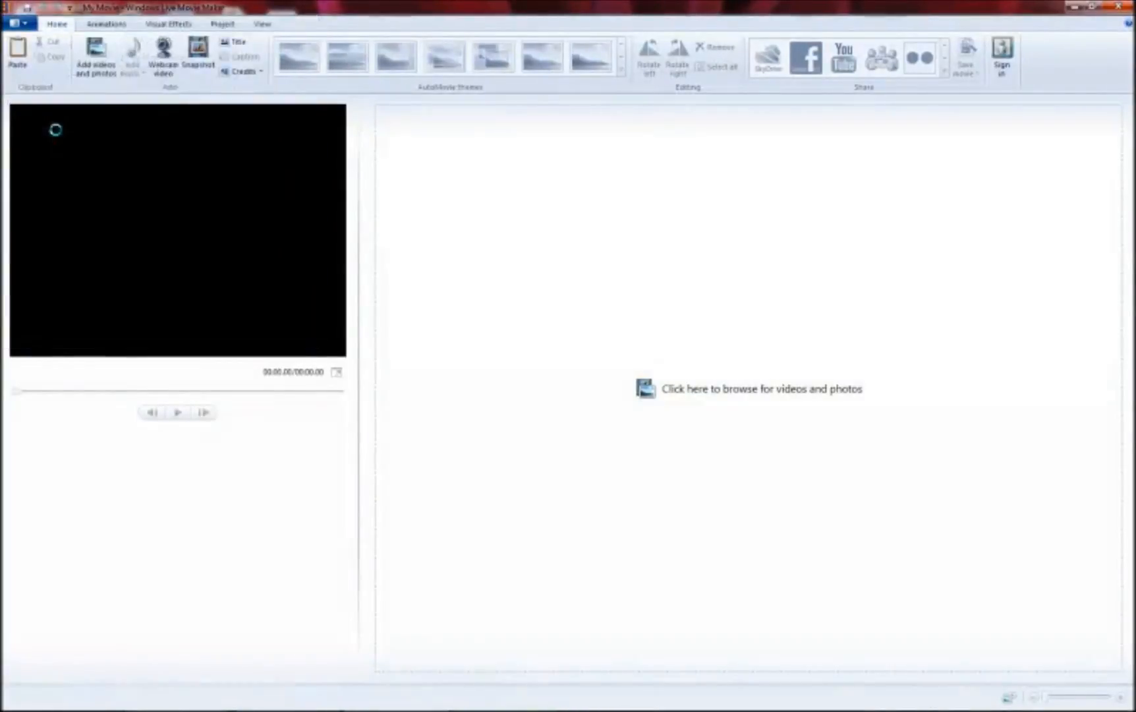
left_click_drag(234, 226, 235, 212)
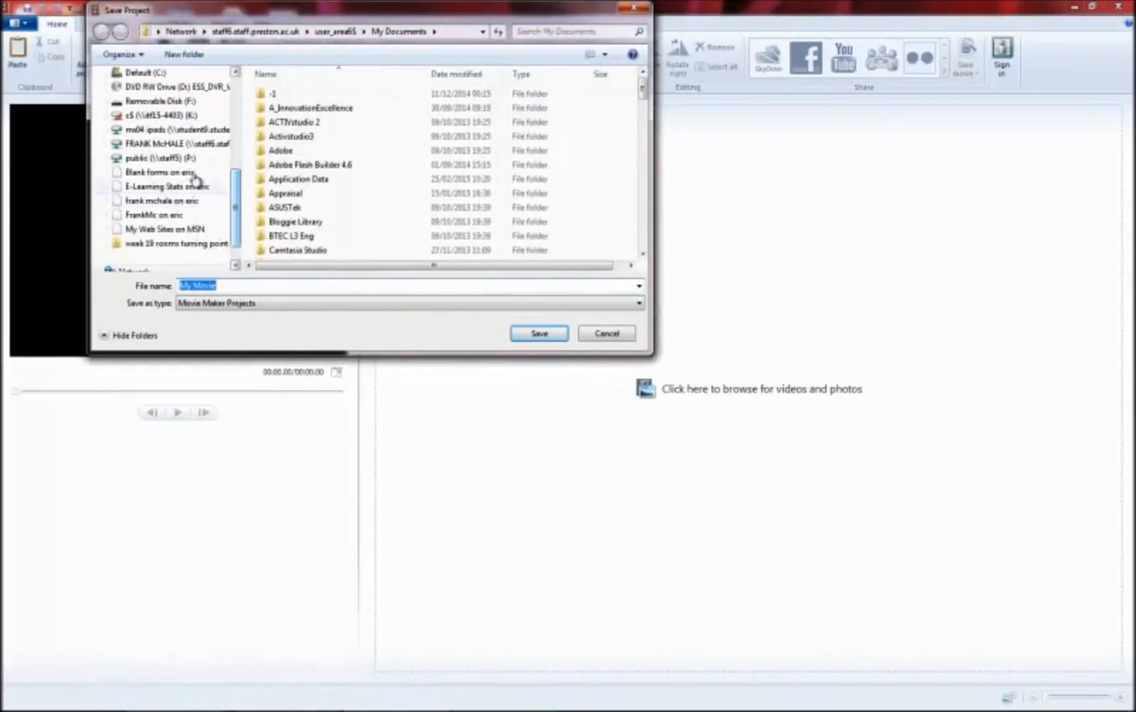
left_click(166, 101)
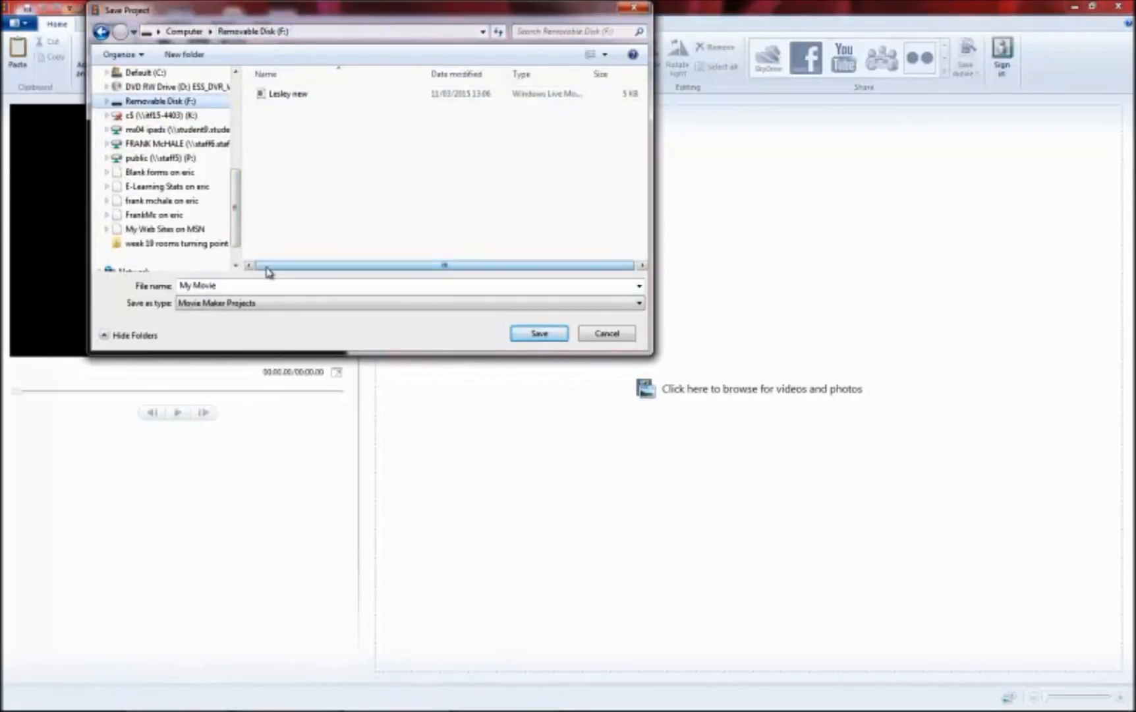
left_click_drag(258, 286, 167, 285)
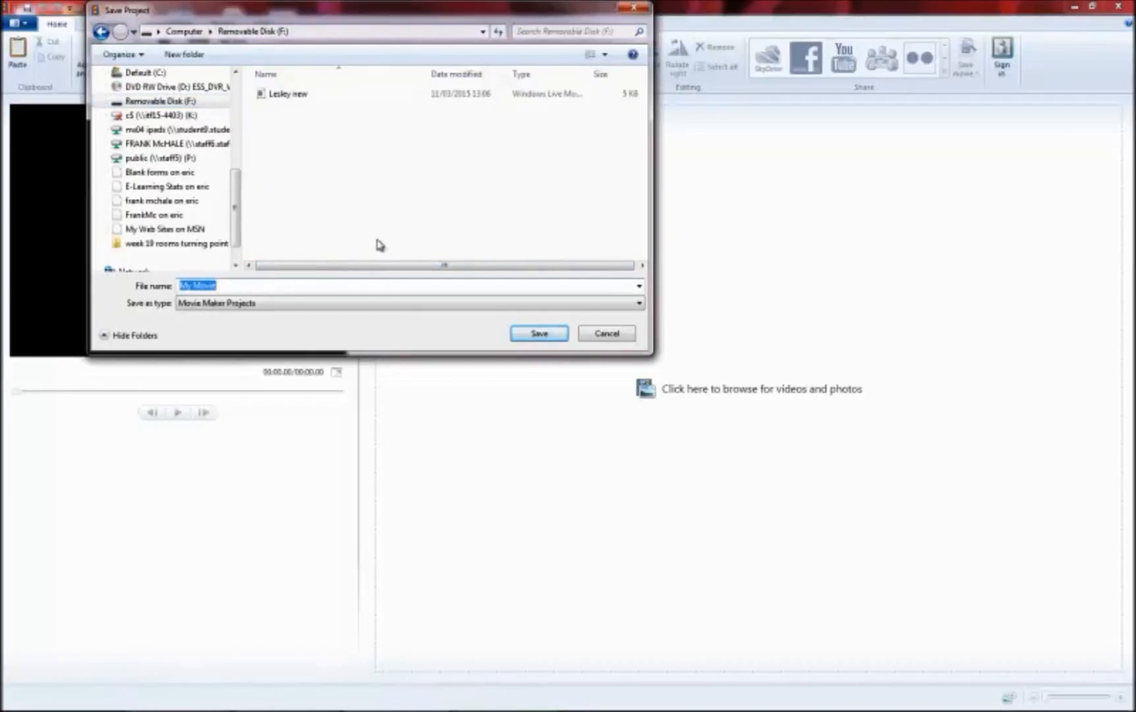
key("BackSpace")
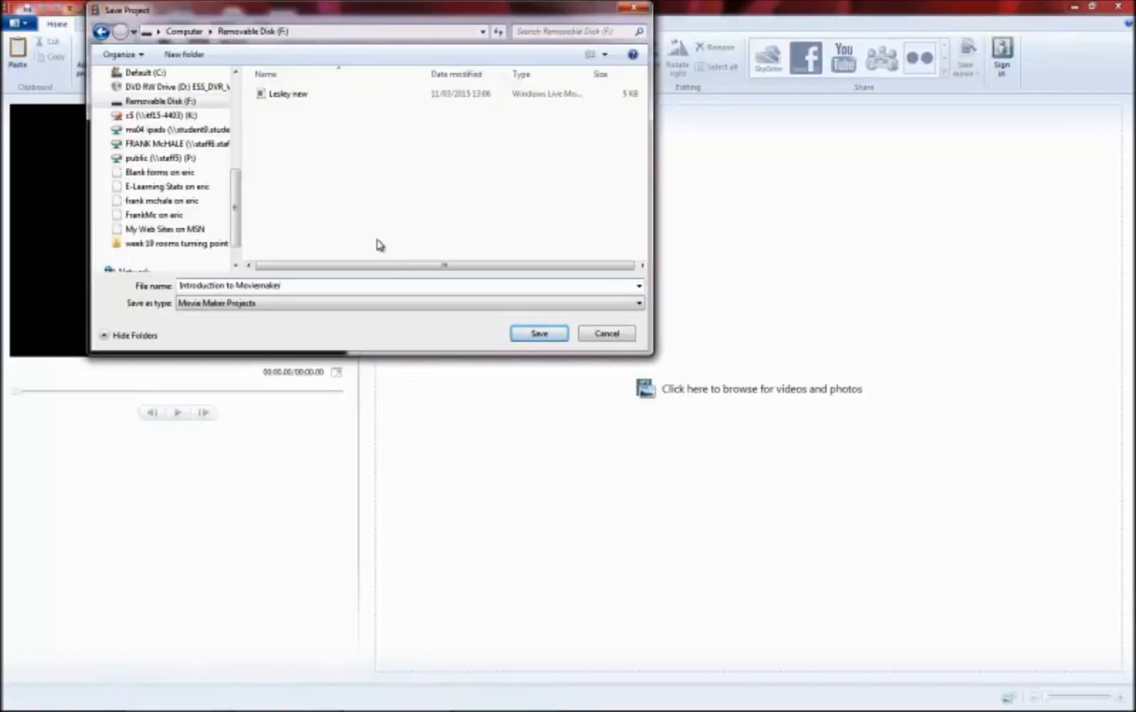
left_click(539, 335)
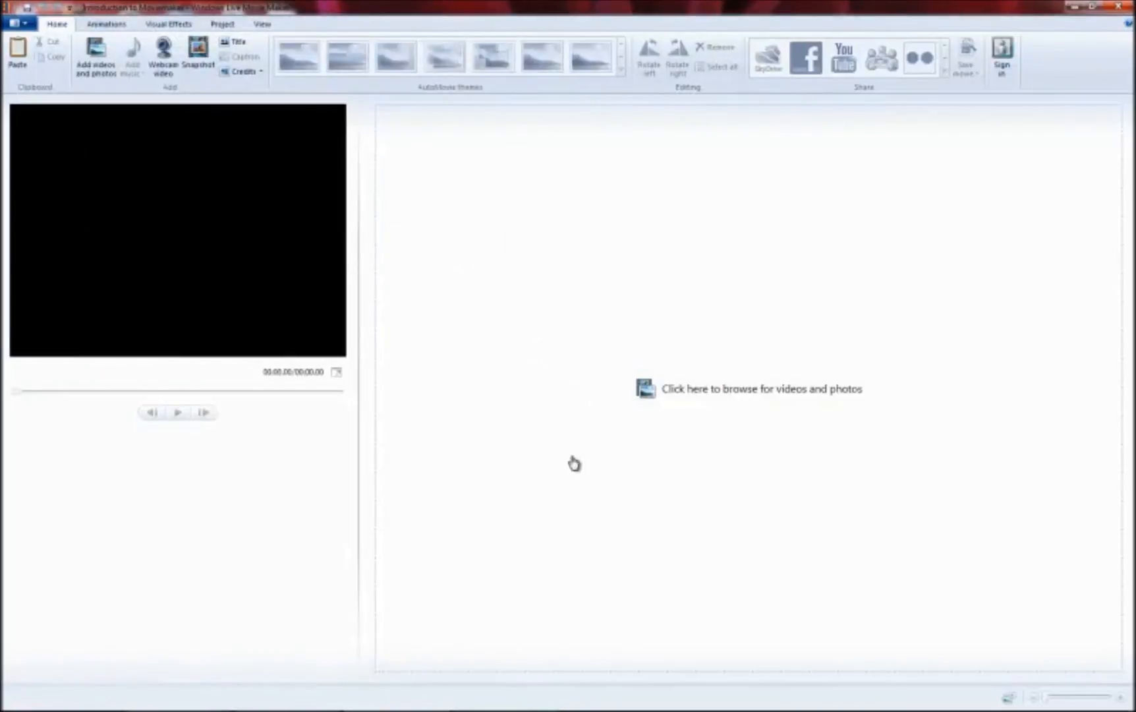
Step: Browse the files on Removable Disk (F:) in Windows Explorer and return to the Movie Maker project
mouse_move(395, 711)
left_click(11, 701)
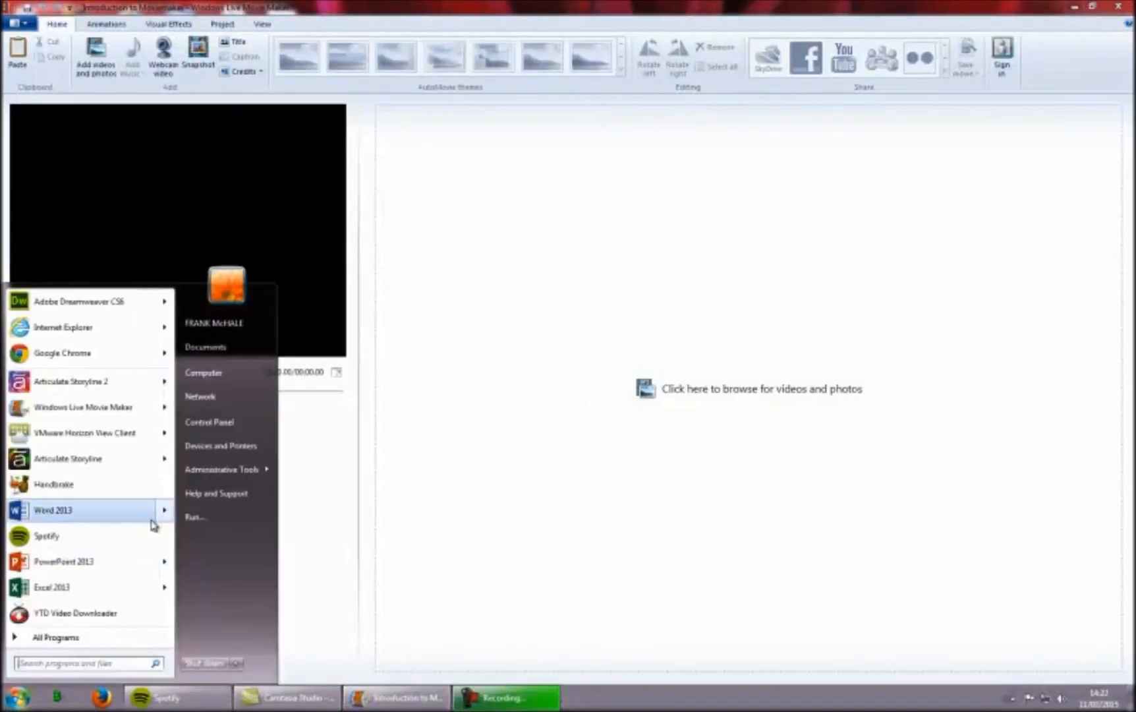
left_click(225, 382)
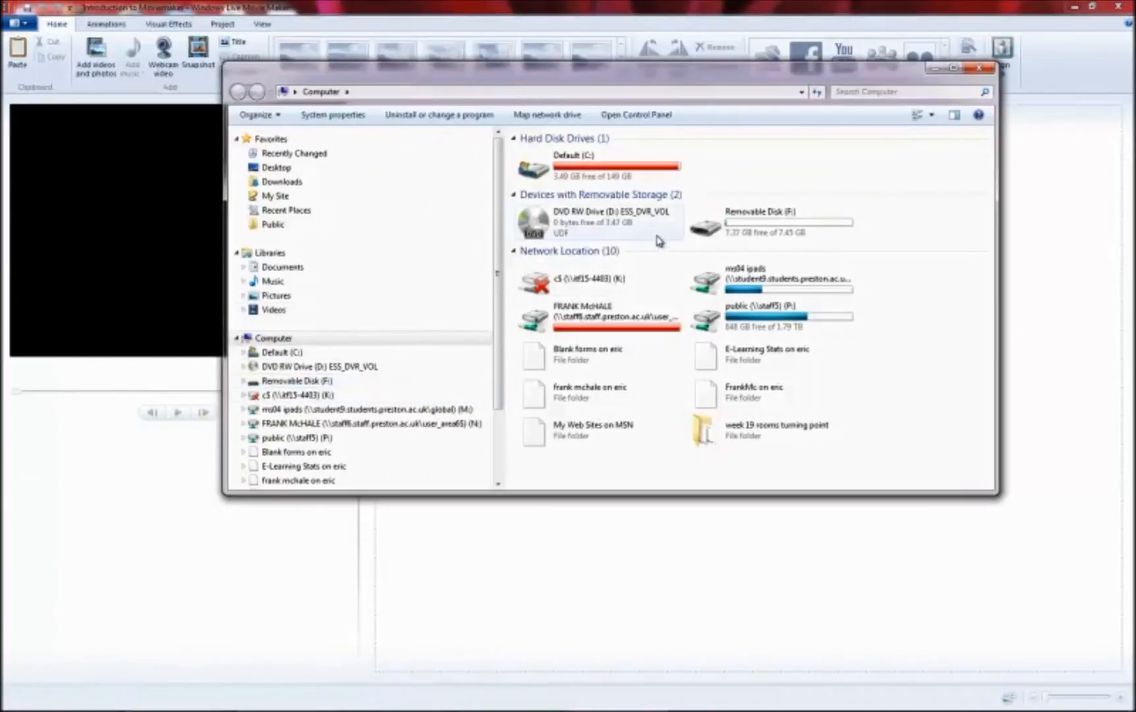
double_click(725, 228)
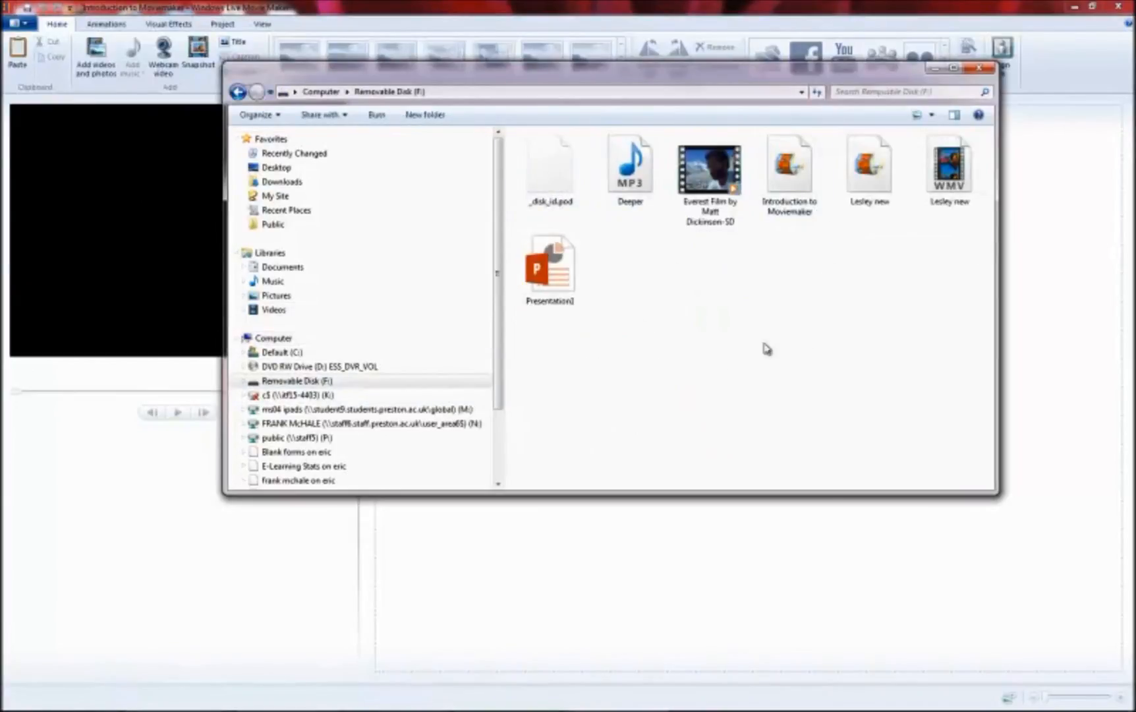
left_click(70, 88)
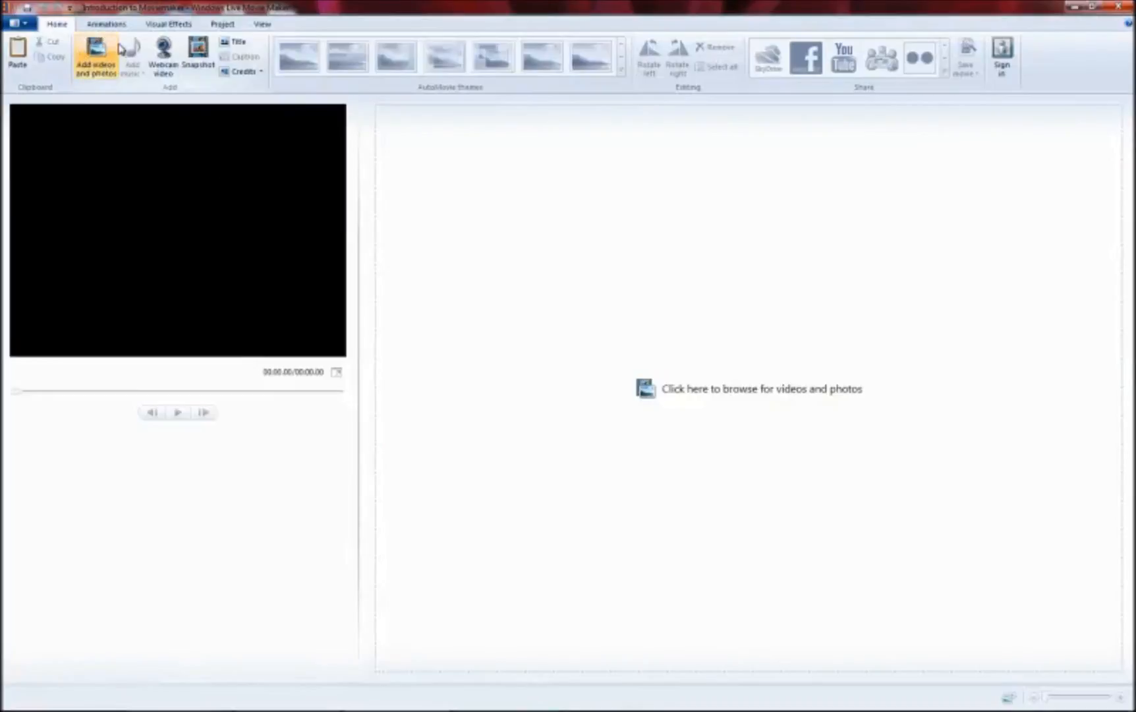
Step: Add the Everest Film MP4 video from Removable Disk (F:) to the project
left_click(100, 54)
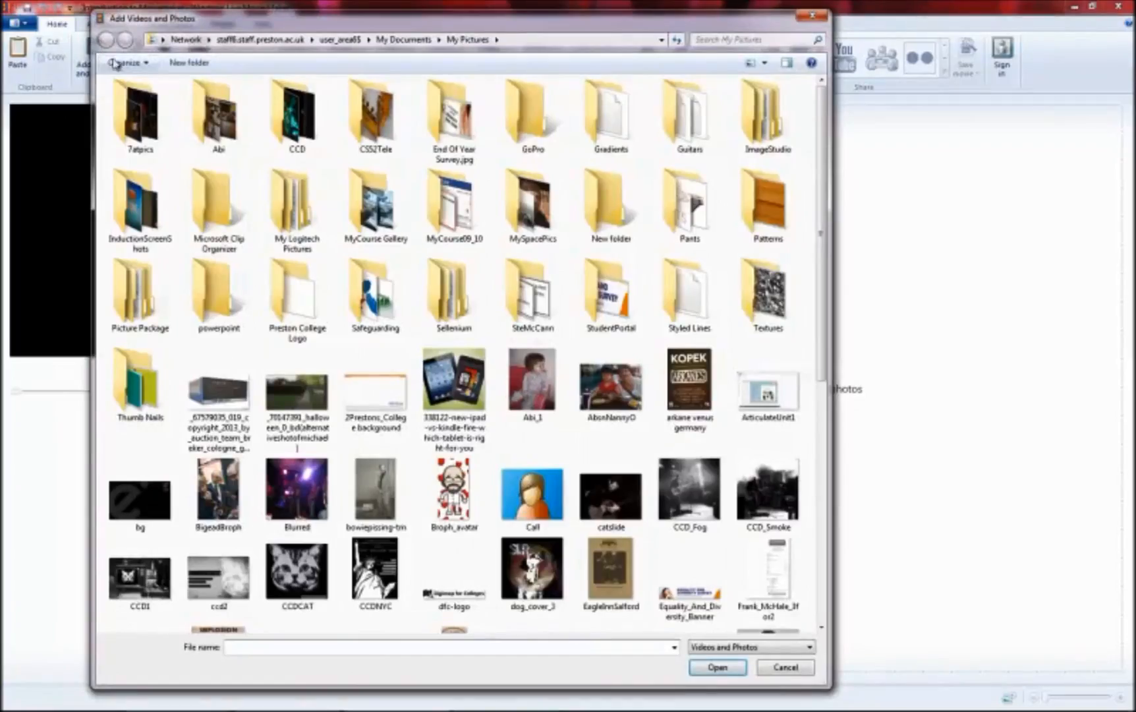
left_click(162, 40)
left_click(189, 105)
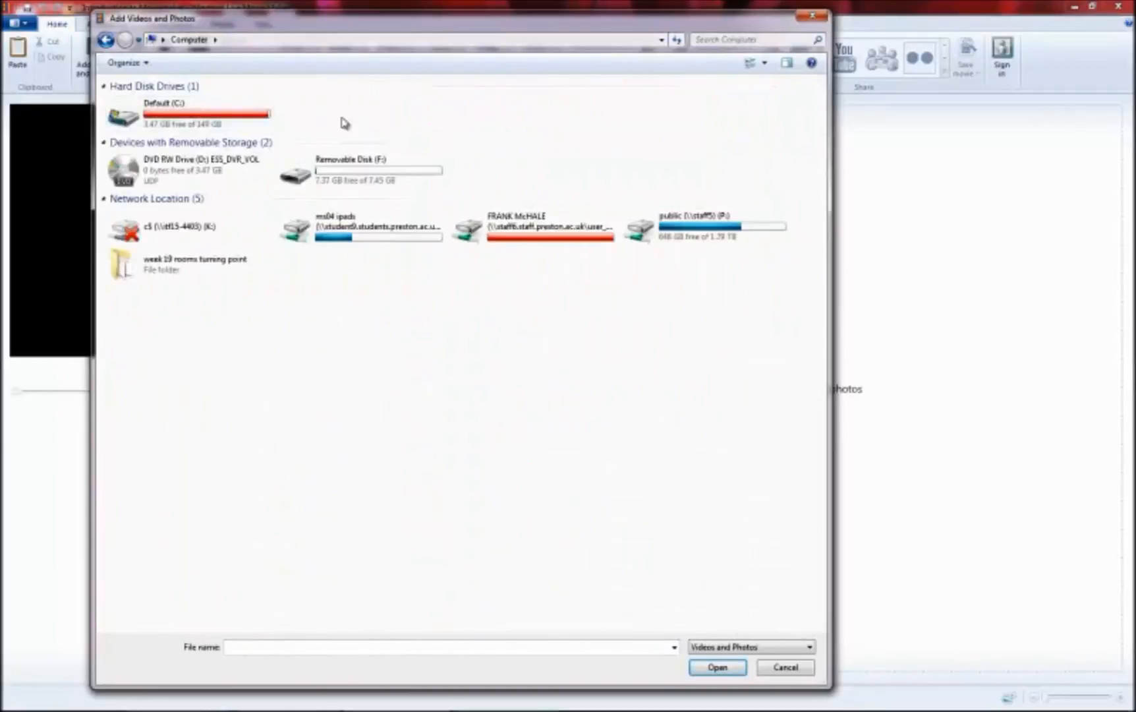
double_click(298, 180)
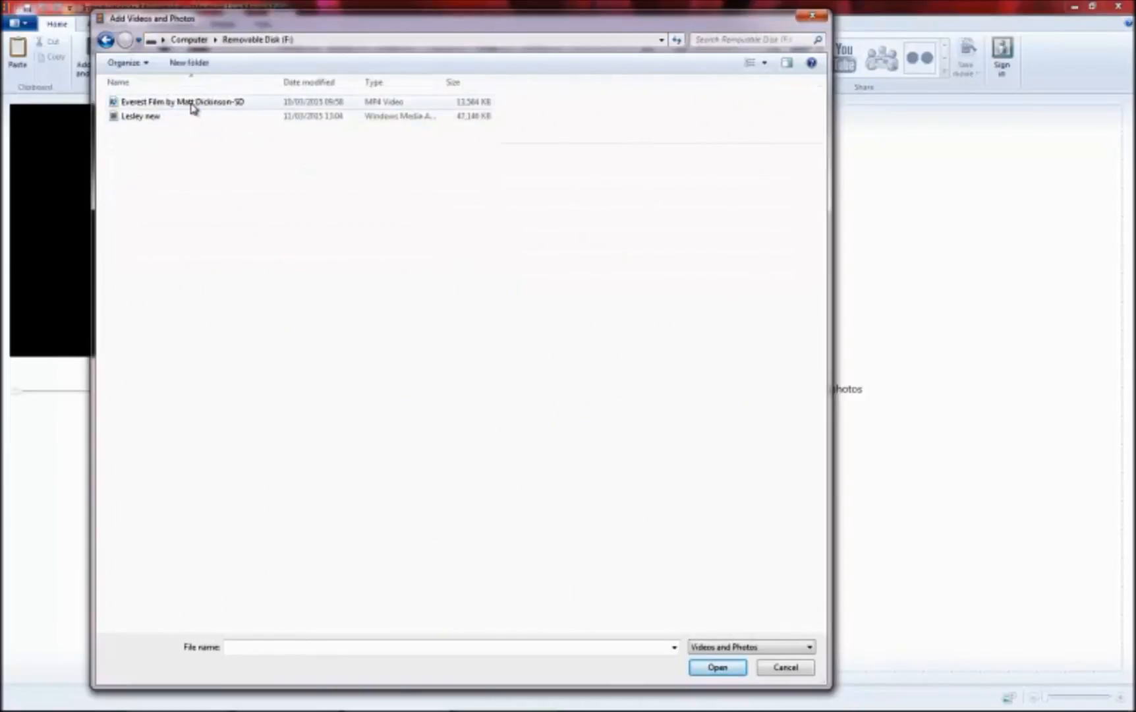
left_click(192, 105)
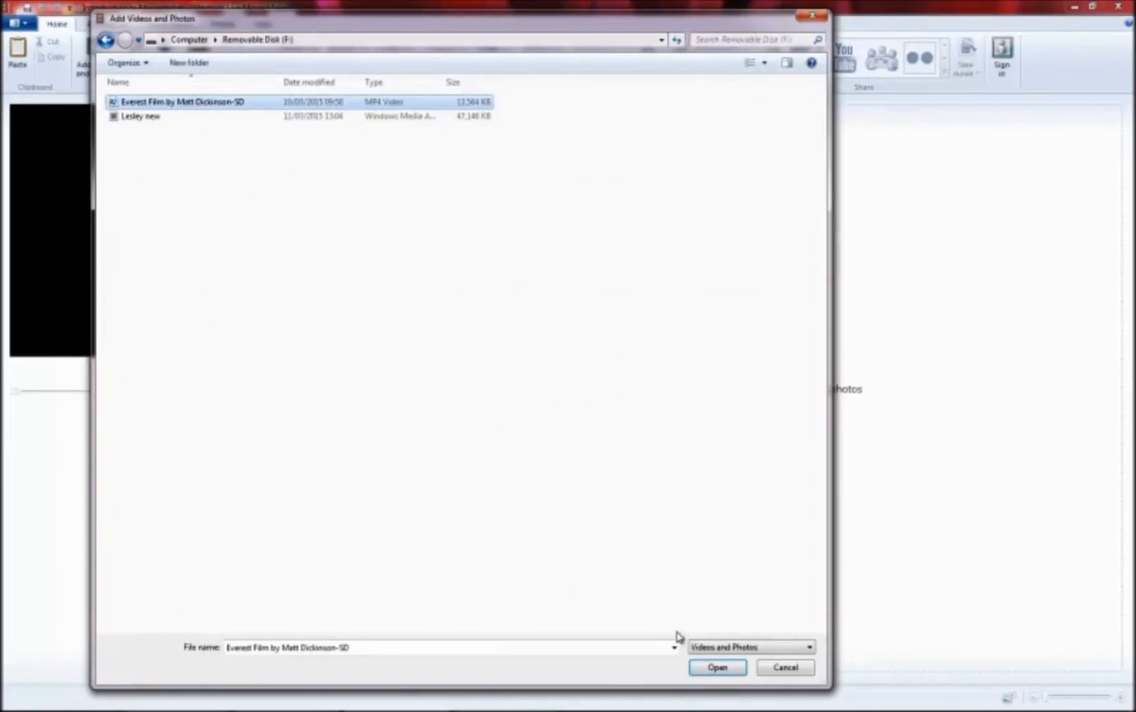
left_click(695, 670)
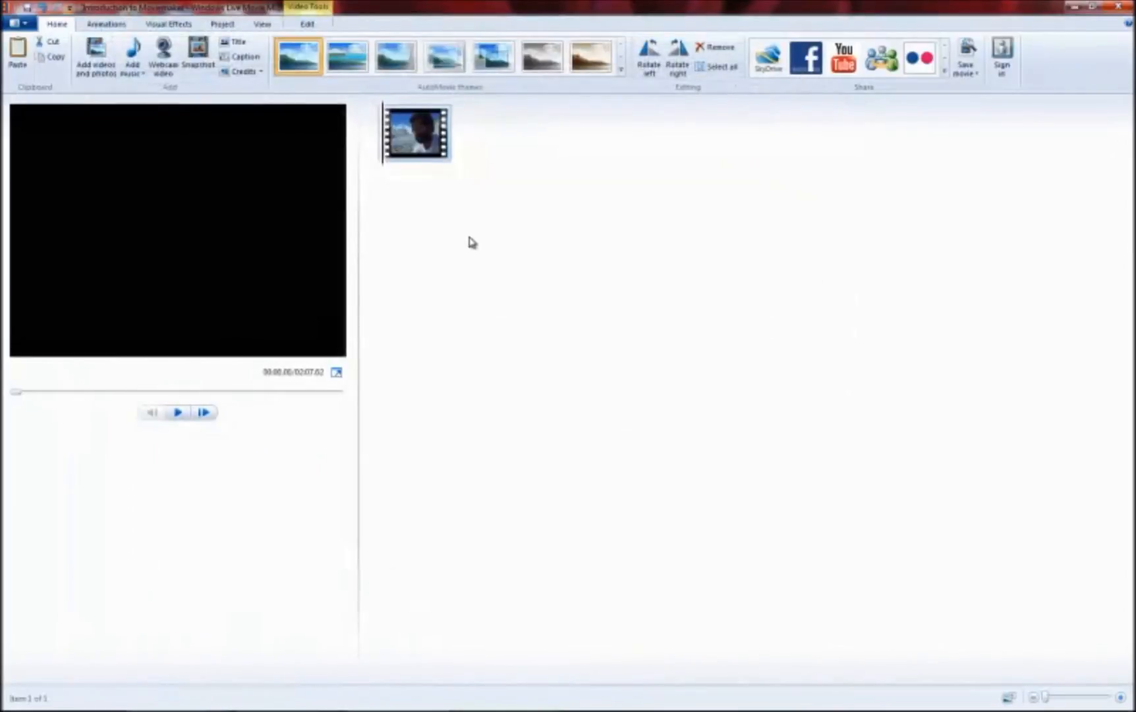
Step: Play and pause the Everest clip twice in the preview, and scrub back to about 2 seconds
mouse_move(446, 153)
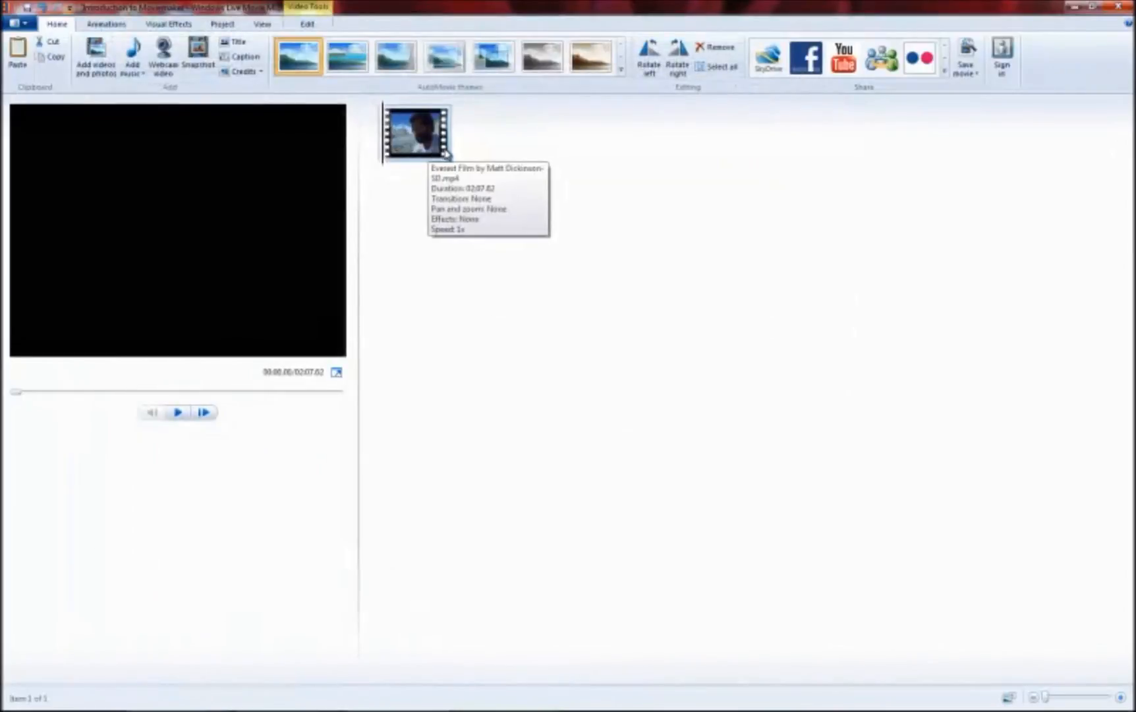
left_click(177, 412)
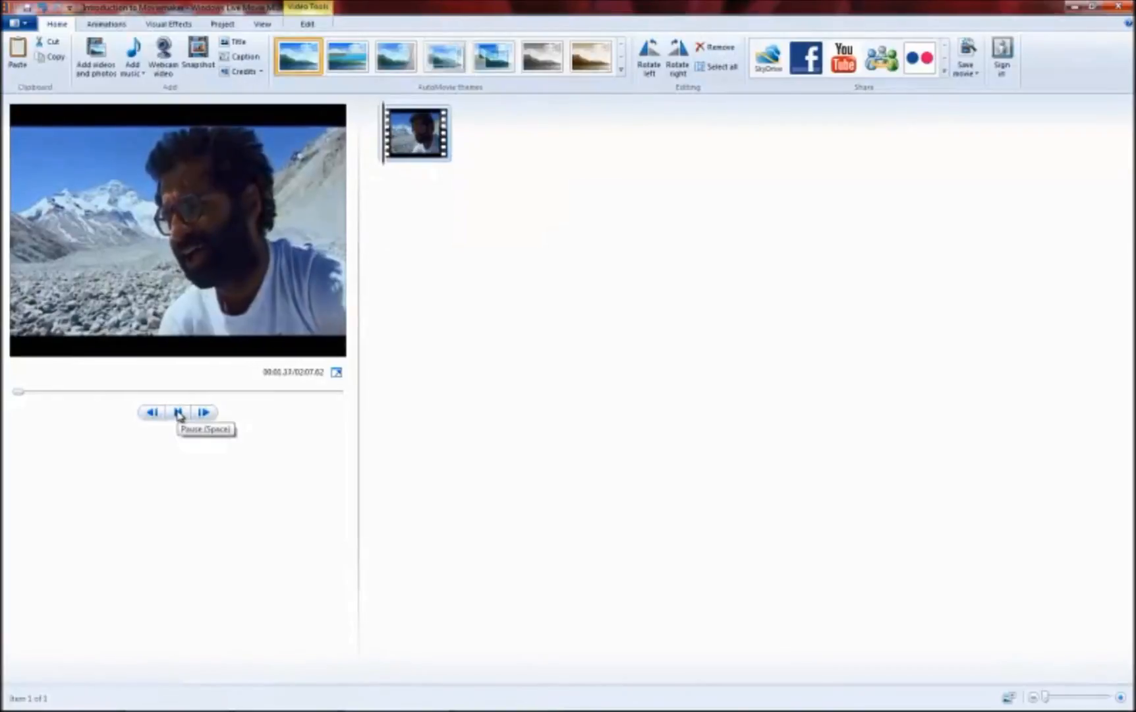
left_click(177, 413)
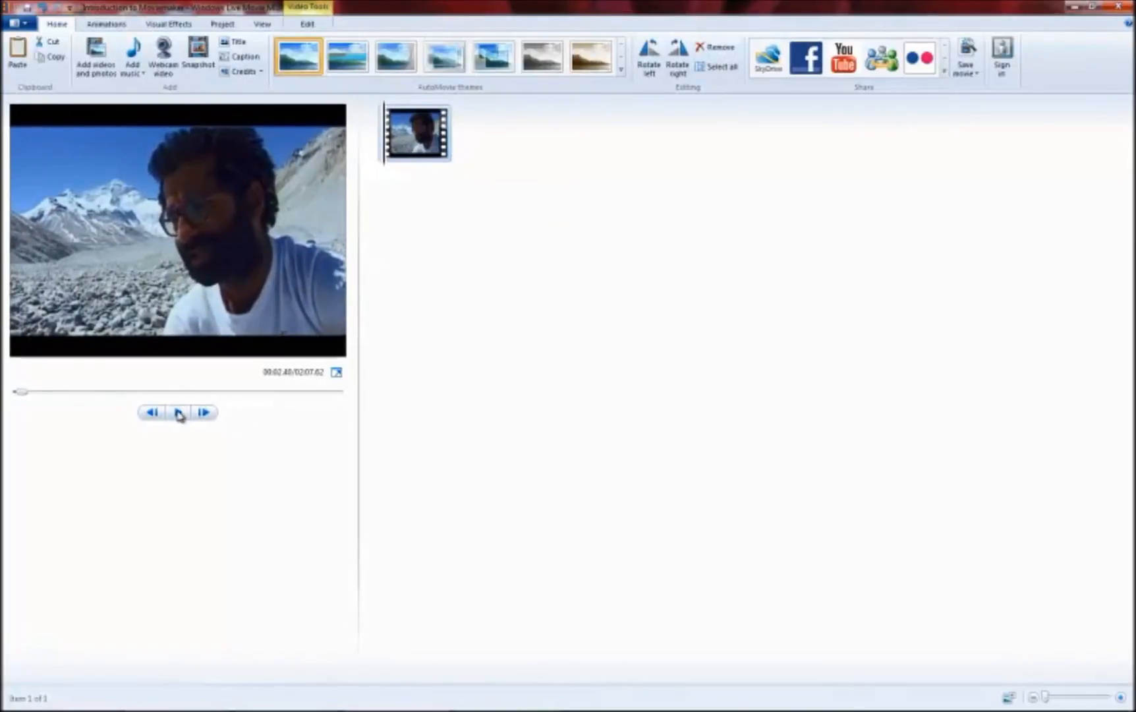
left_click(178, 412)
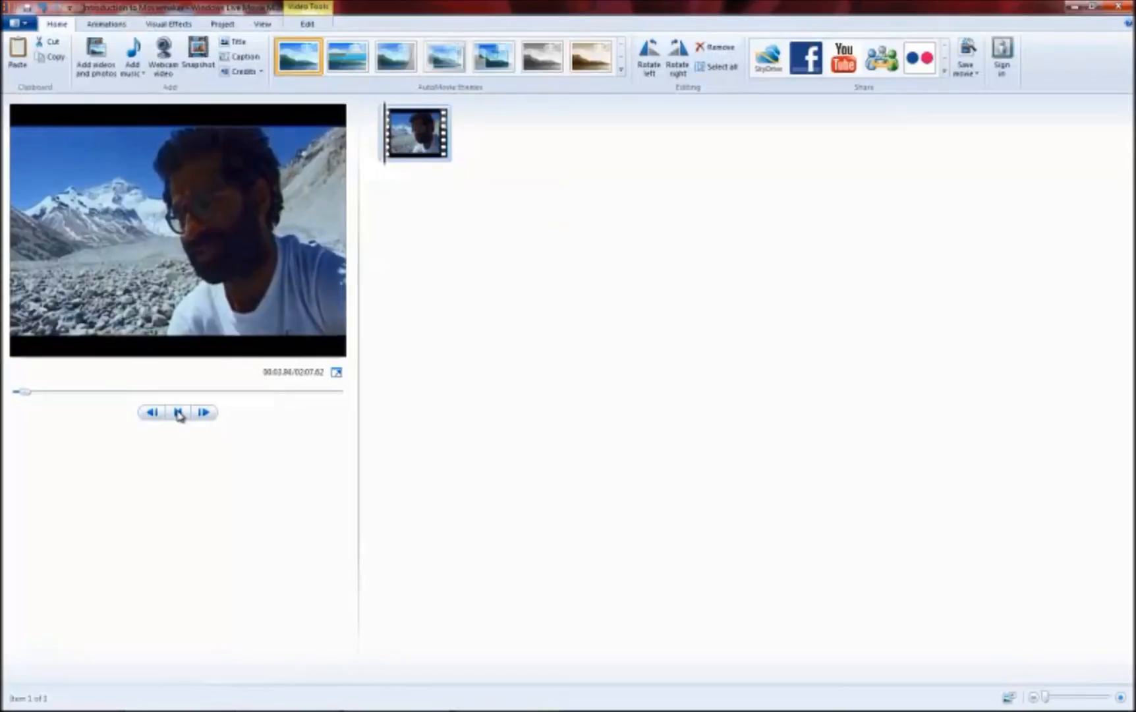
left_click(178, 413)
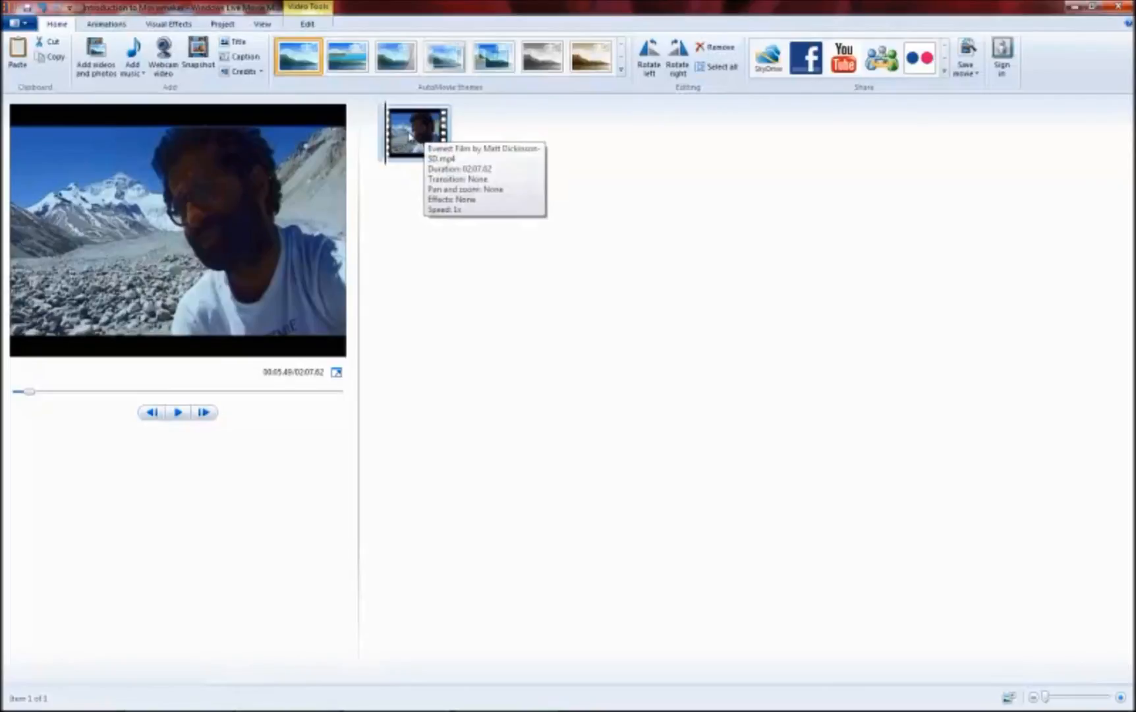
mouse_move(29, 395)
left_mouse_down()
mouse_move(86, 395)
mouse_move(18, 397)
mouse_move(101, 396)
mouse_move(18, 398)
left_mouse_up()
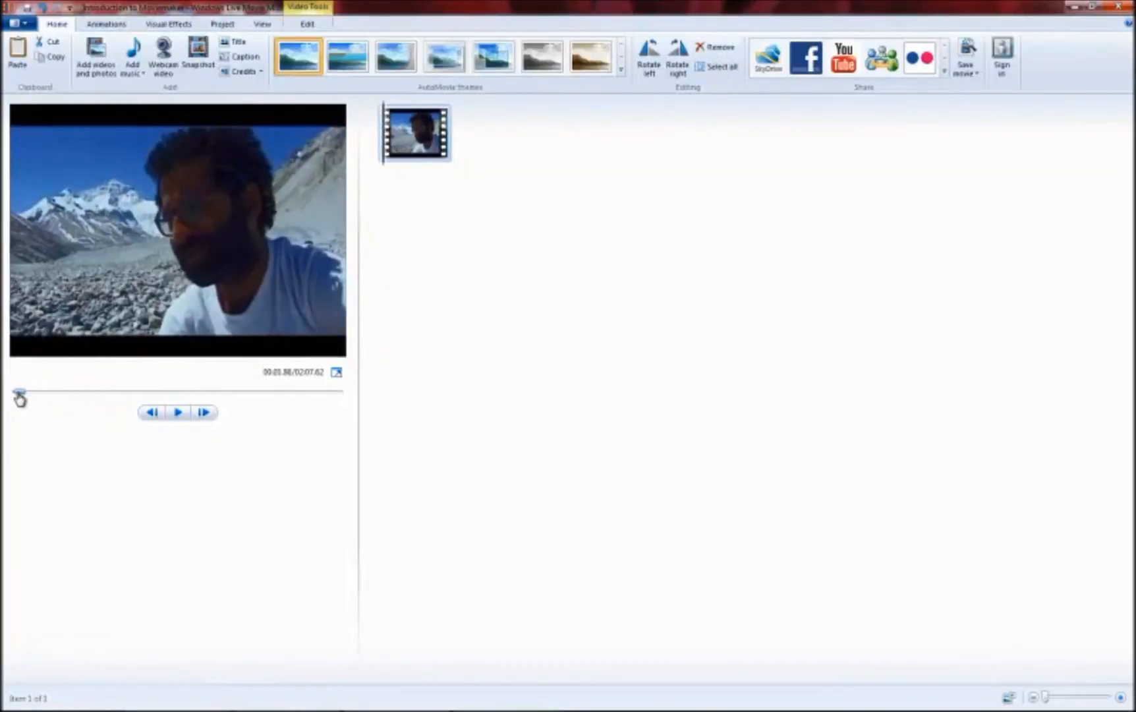
left_click(205, 414)
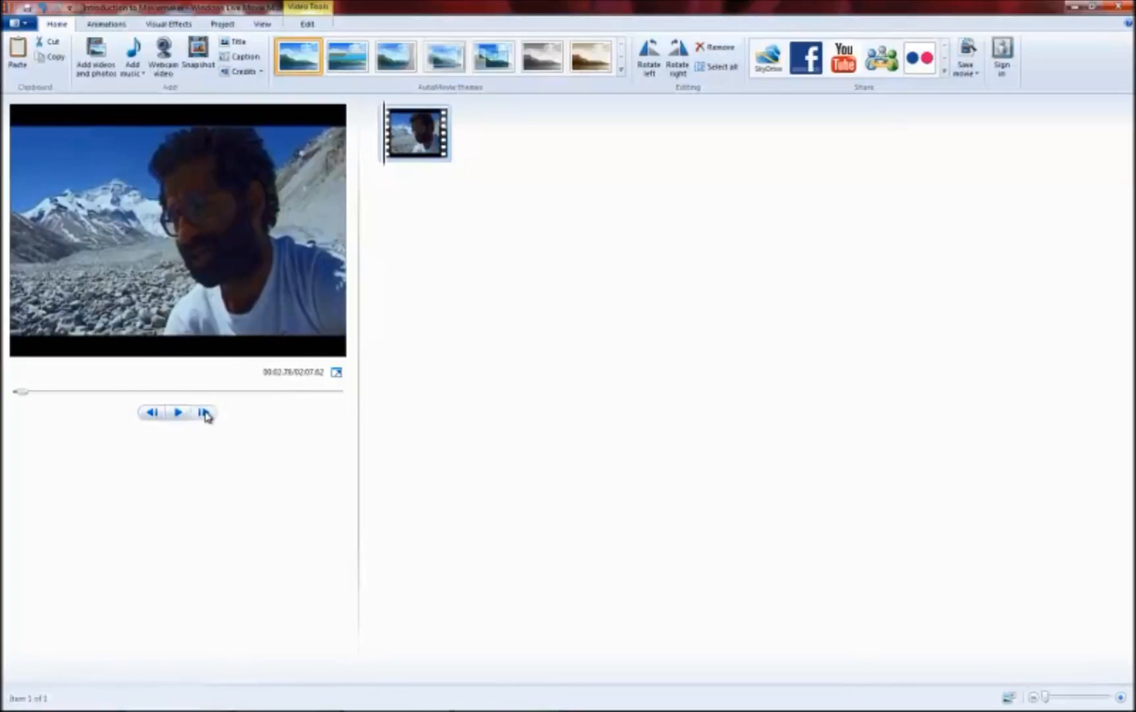
Step: Position the playhead about 10 seconds into the clip using frame-by-frame steps, and nudge it back to about 9.3 seconds on the storyboard
mouse_move(23, 396)
left_mouse_down()
mouse_move(56, 396)
mouse_move(41, 400)
left_mouse_up()
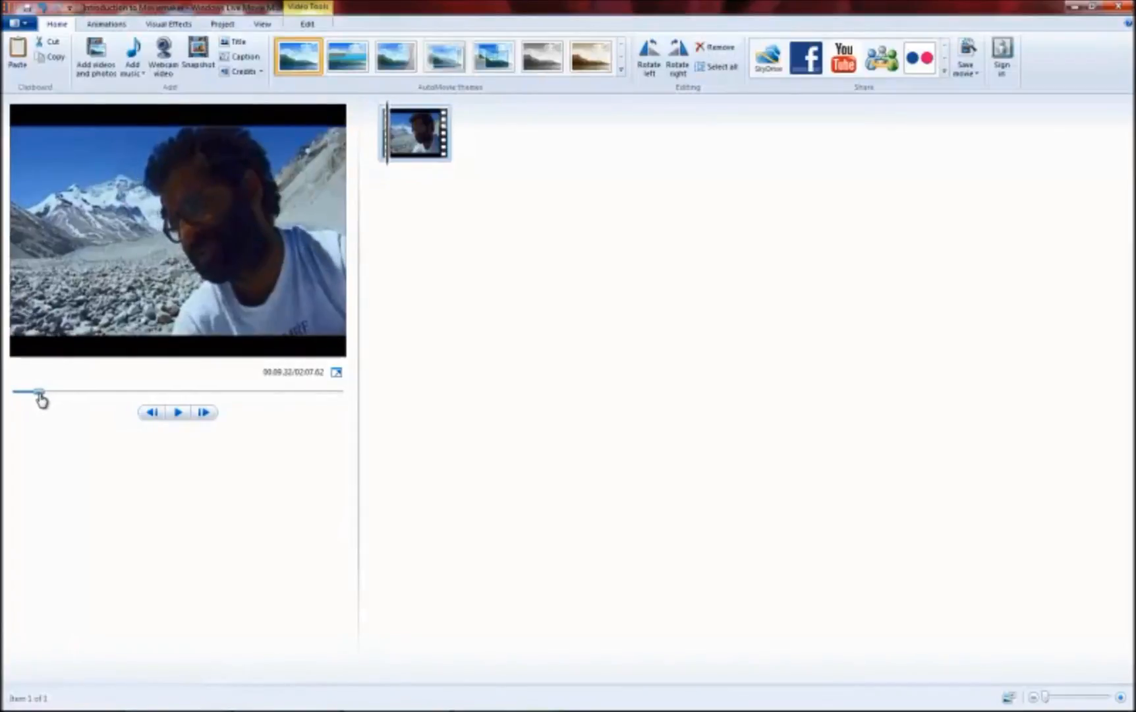
left_click(203, 413)
left_click(204, 413)
left_click(204, 412)
left_click(203, 412)
left_click(203, 412)
left_click(204, 413)
left_click(204, 413)
left_click(204, 412)
left_click(204, 413)
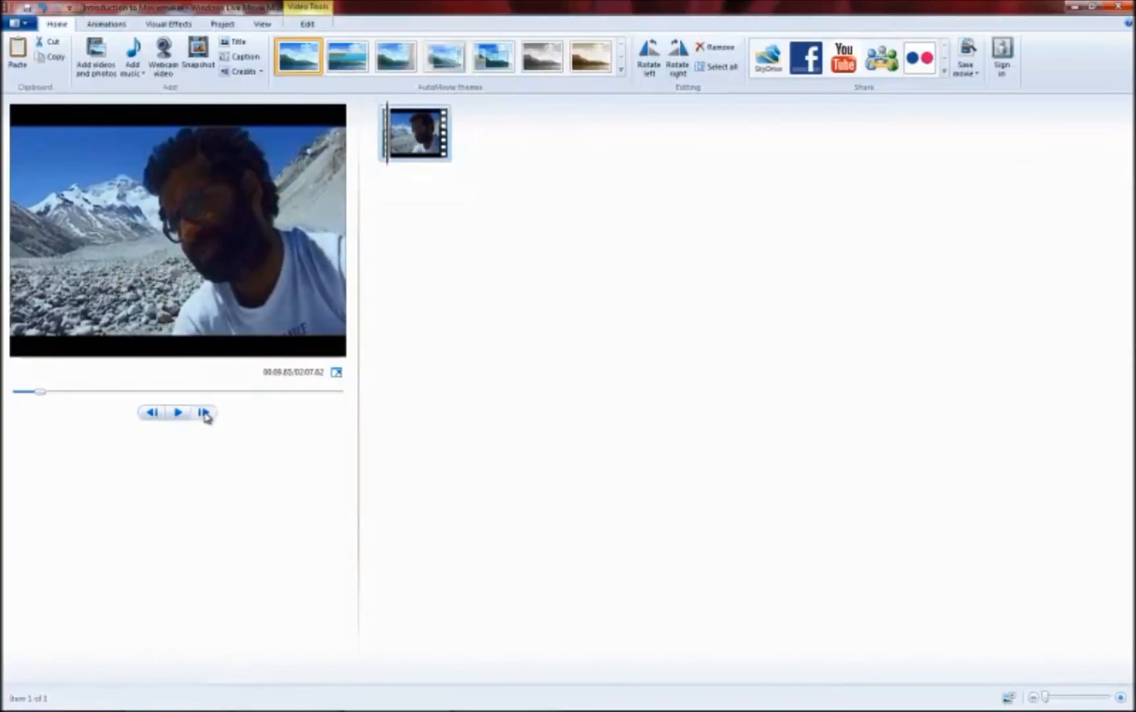
left_click(203, 412)
left_click(204, 412)
left_click(204, 412)
left_click(204, 413)
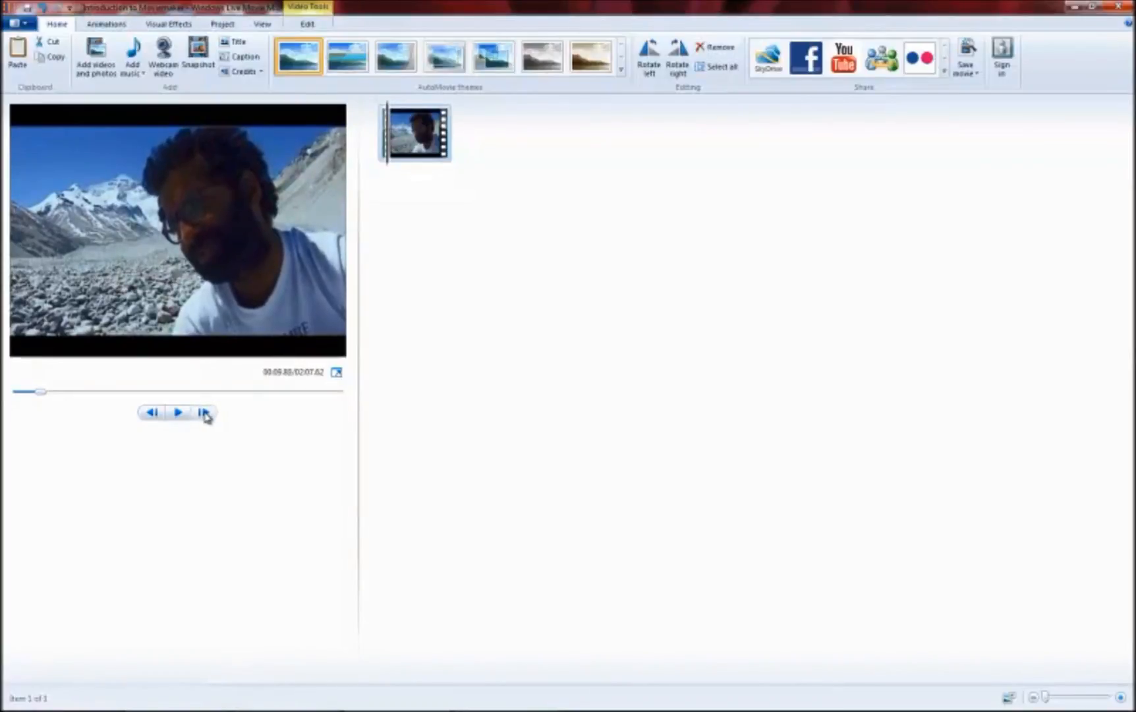
left_click(203, 412)
left_click(204, 413)
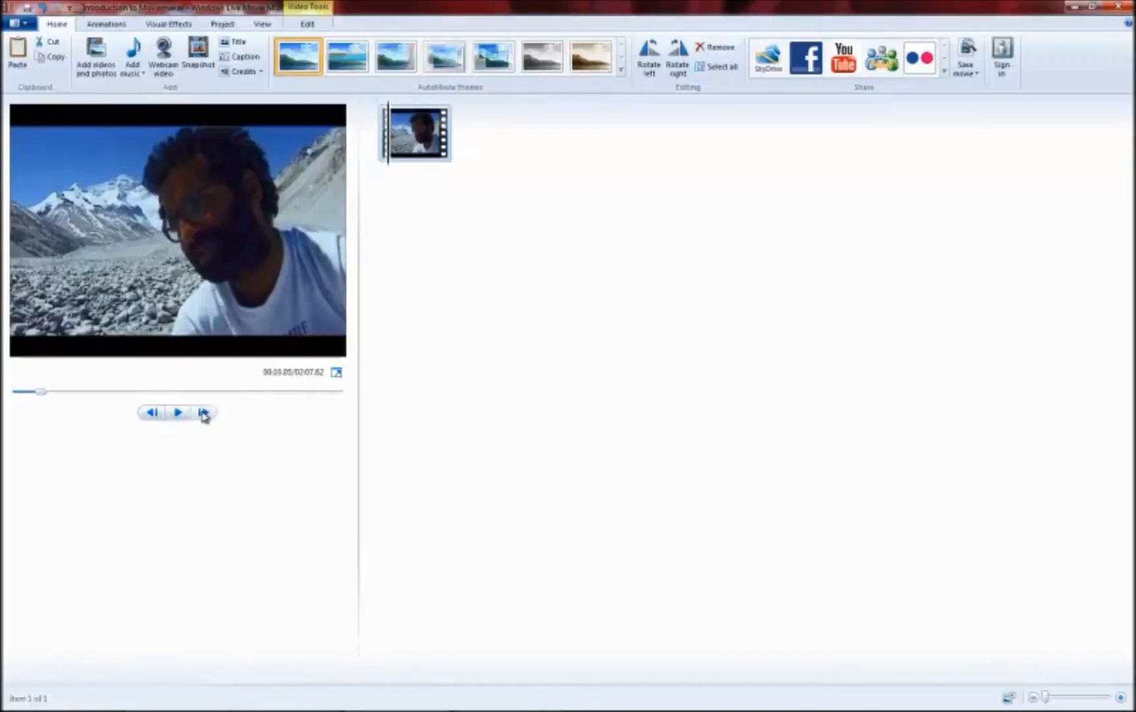
left_click(149, 414)
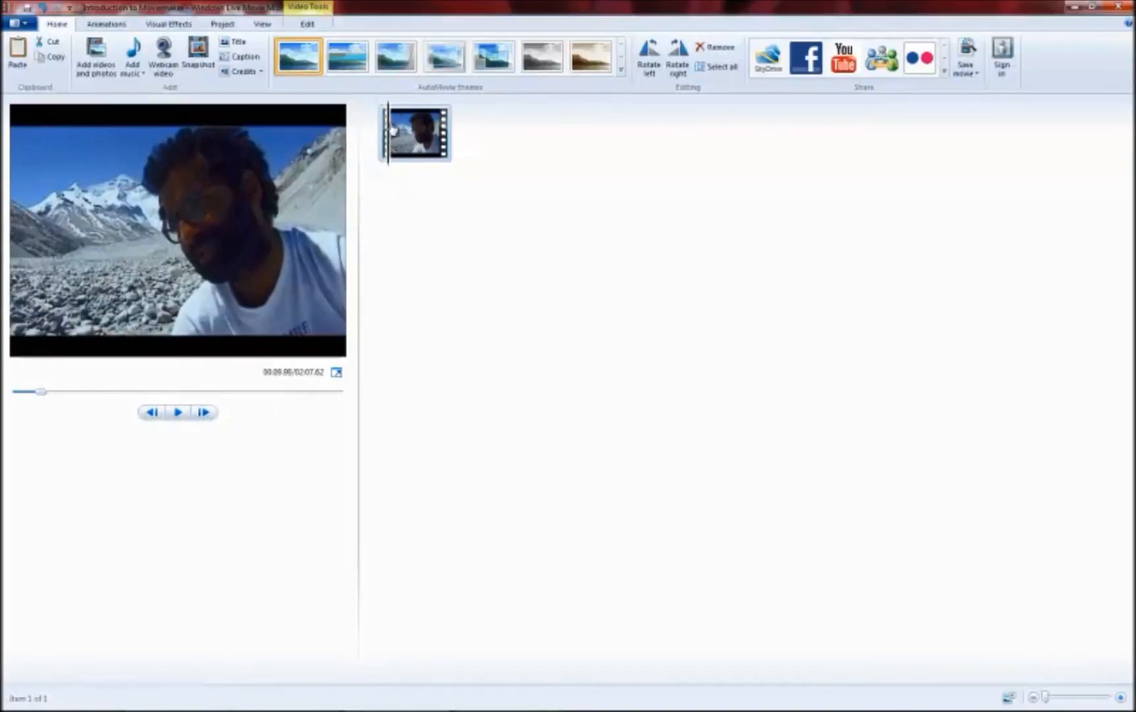
left_click_drag(391, 161, 391, 162)
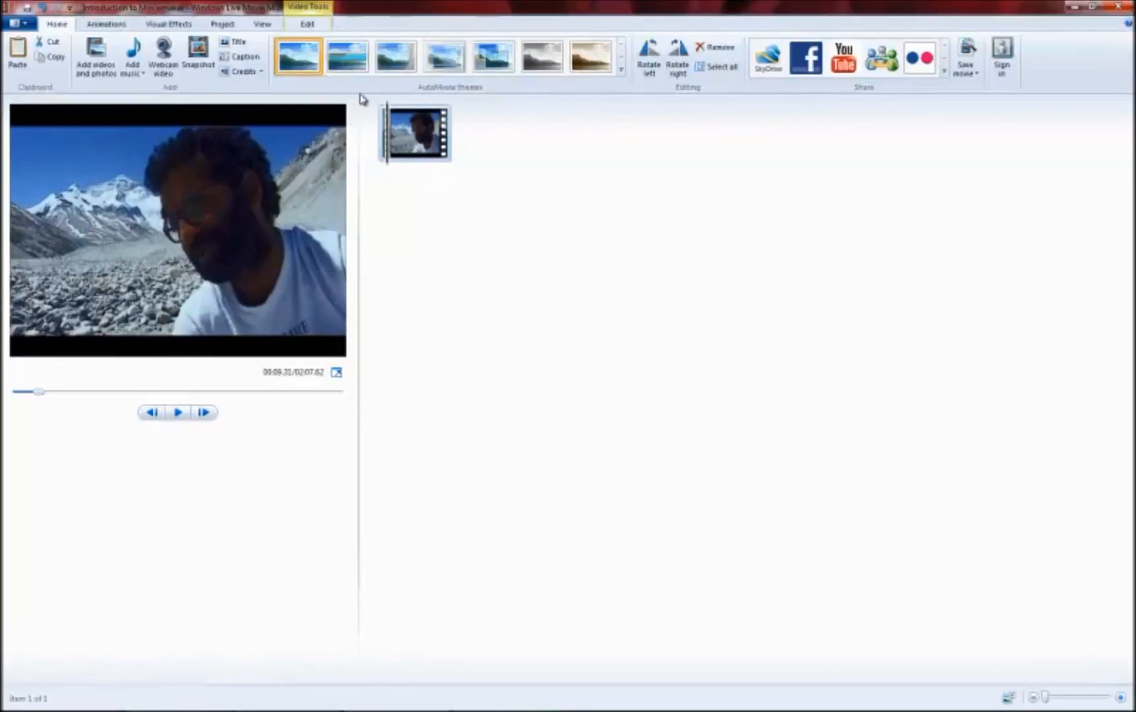
Step: Move the playhead to about 11.4 seconds, where the mountain scene is showing, and split the Everest clip there
left_click_drag(388, 162, 392, 165)
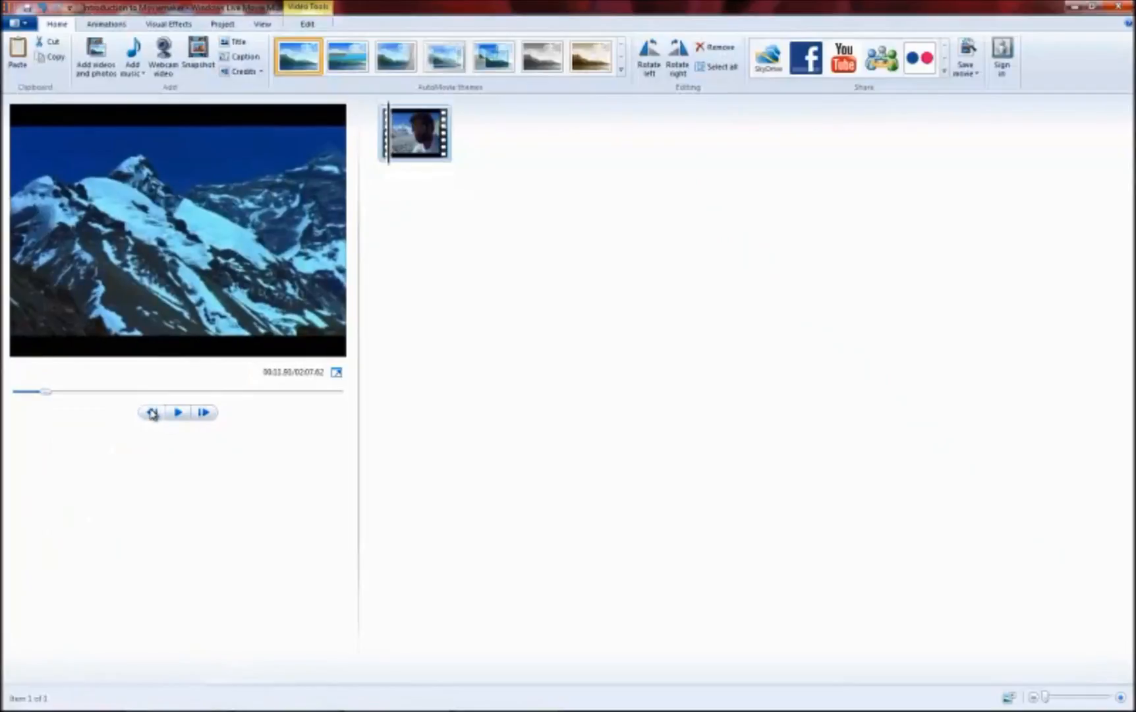
left_click(152, 413)
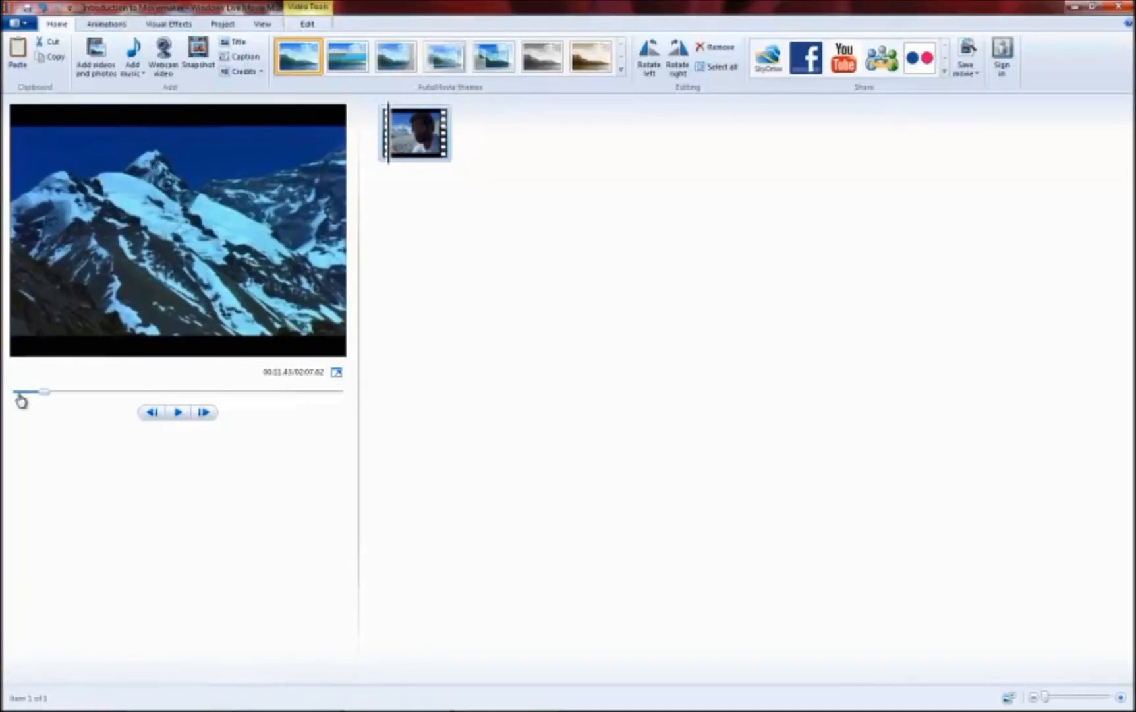
left_click(306, 25)
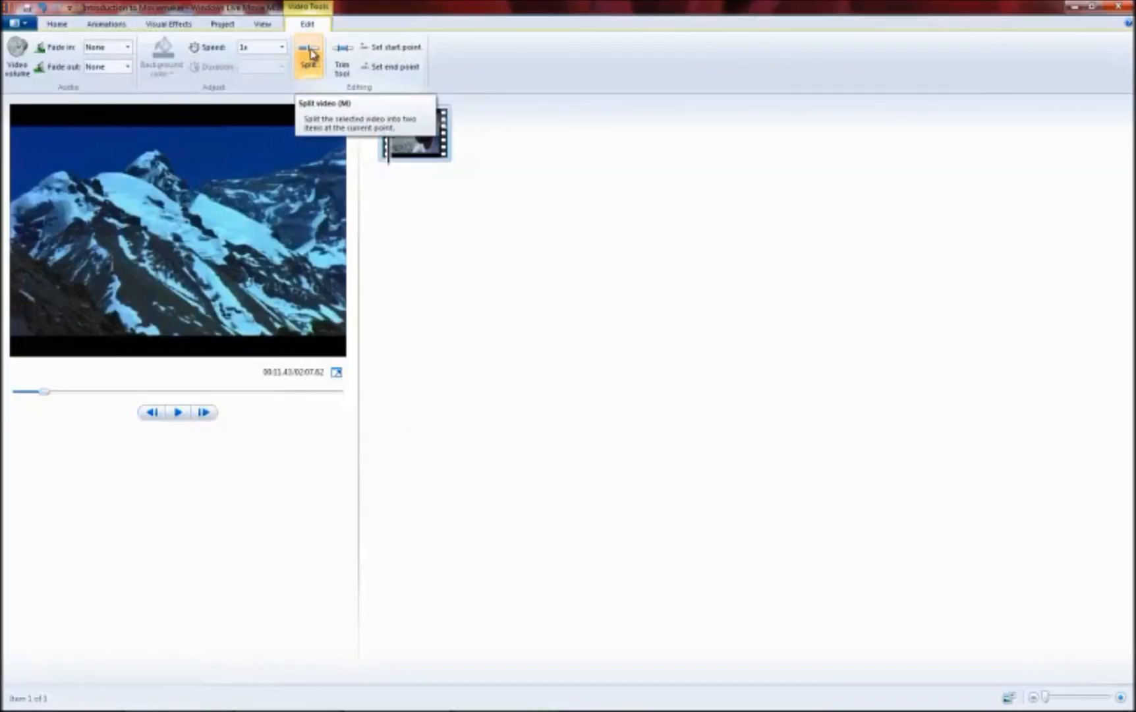
left_click(312, 54)
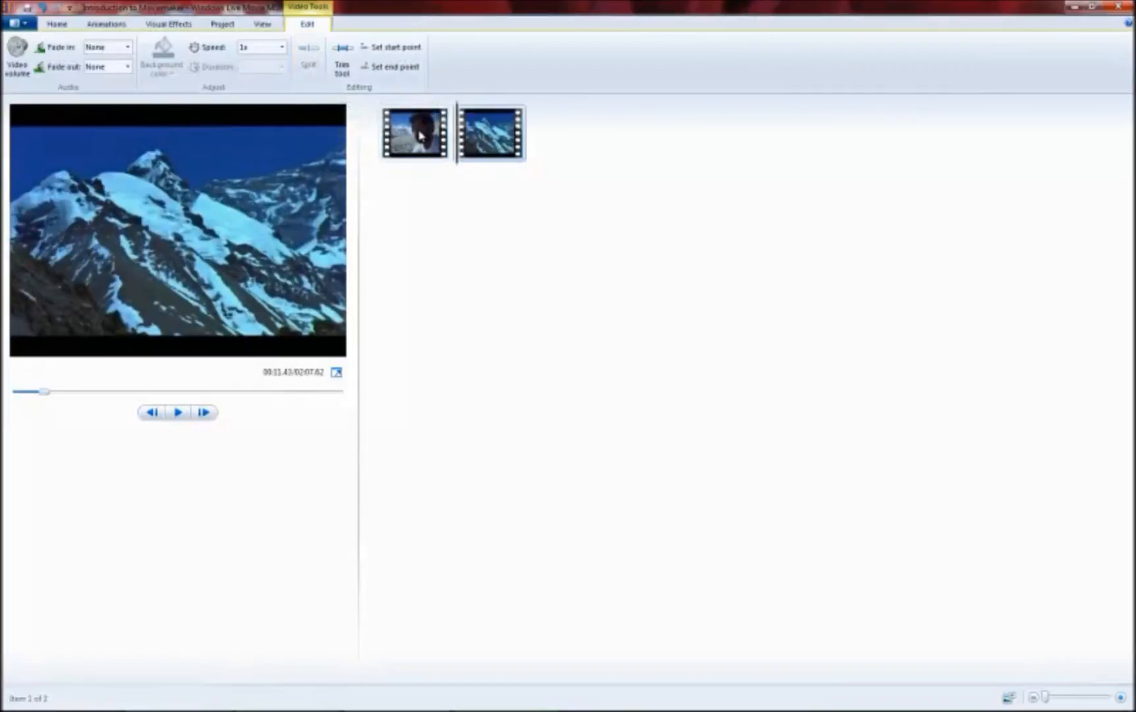
Step: Split the second part of the Everest clip at about 57.4 seconds, where the climber in red is showing
mouse_move(503, 150)
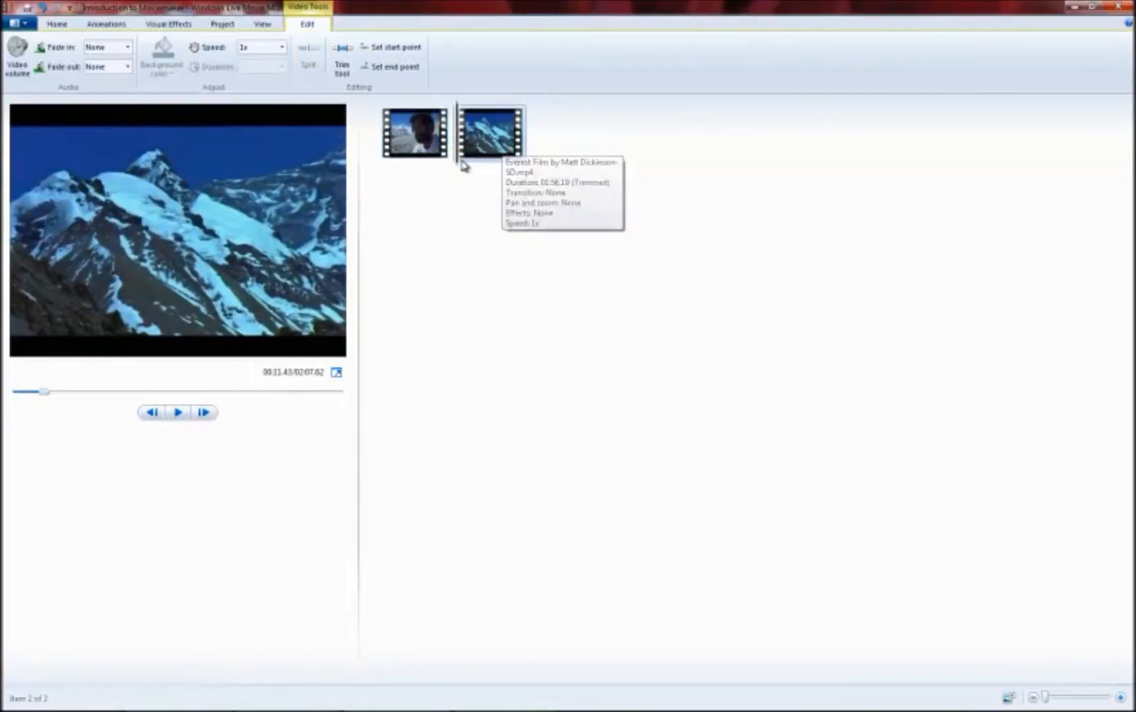
left_click_drag(460, 169, 486, 177)
left_click(308, 54)
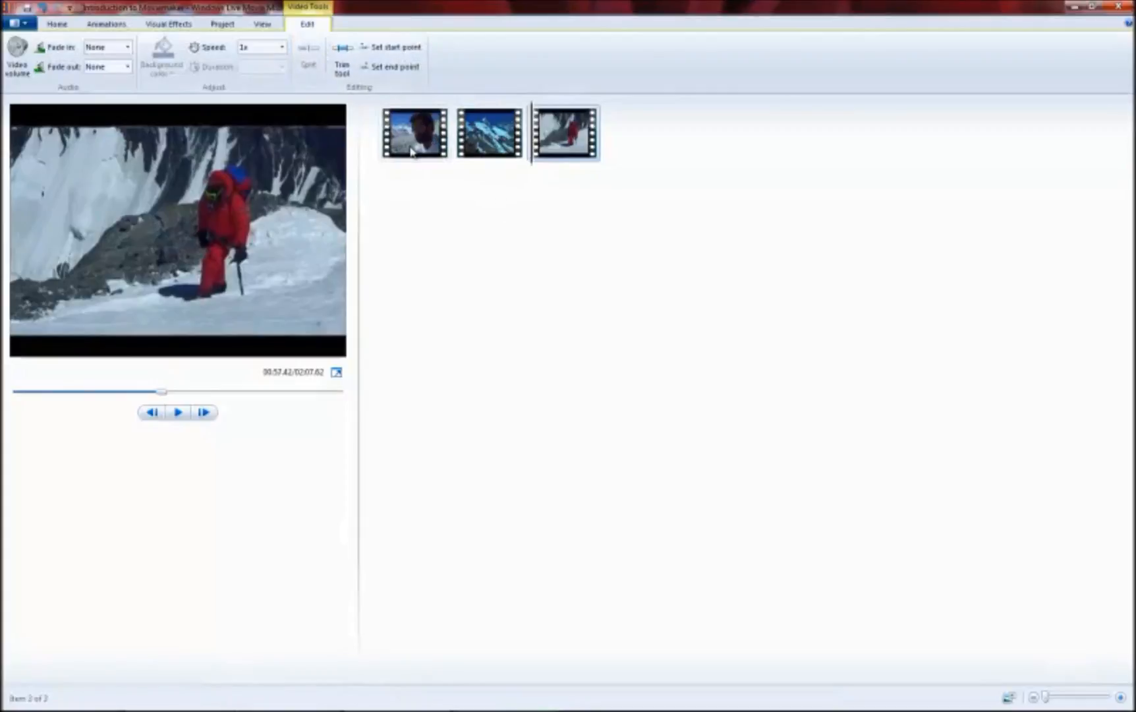
Step: Reorder the clips to climber, man, mountain on the storyboard, and preview the opening seconds of the climber clip
left_click_drag(533, 174, 476, 173)
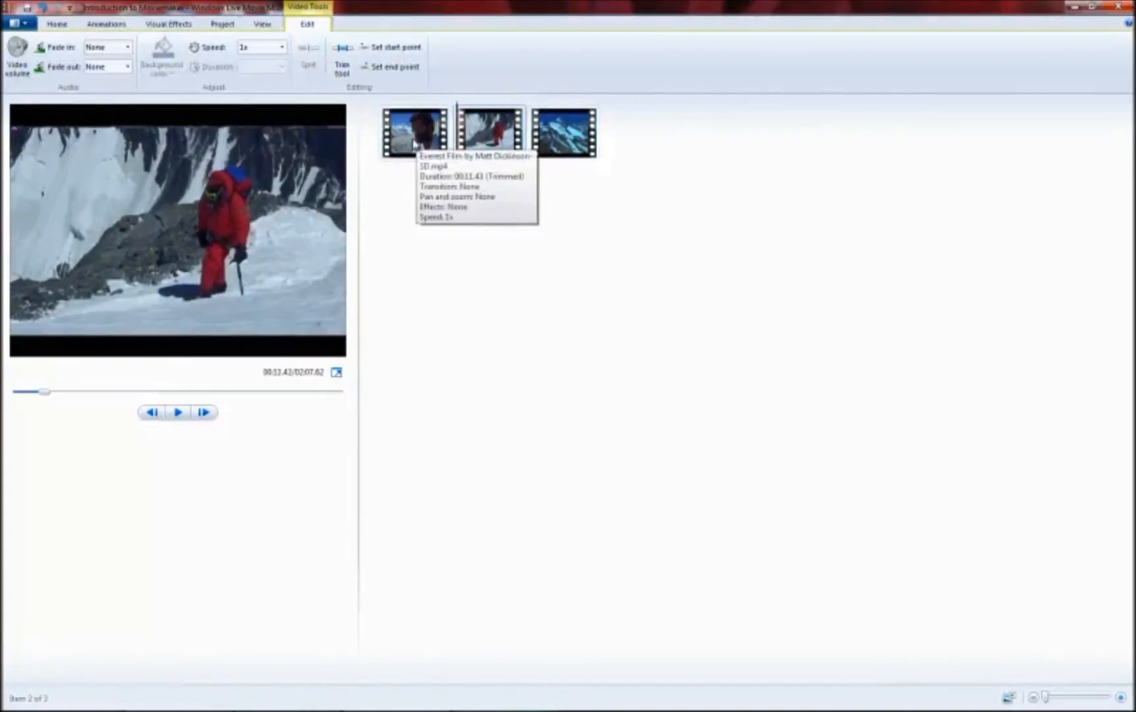
left_click_drag(414, 145, 491, 165)
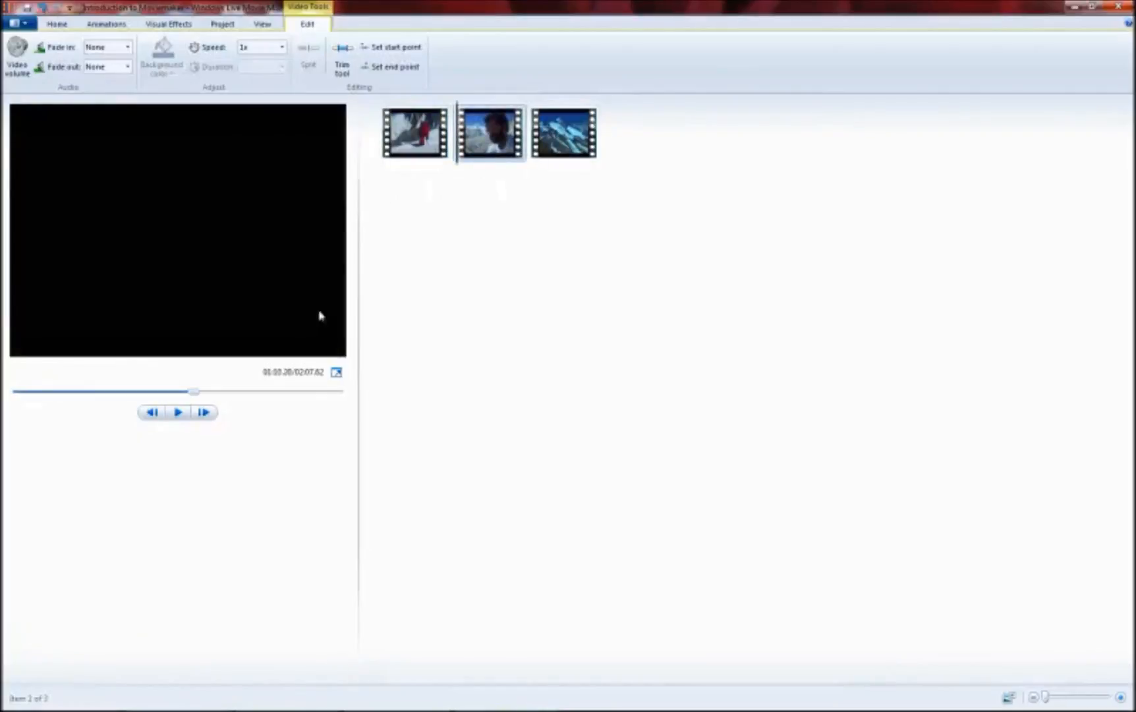
left_click(393, 154)
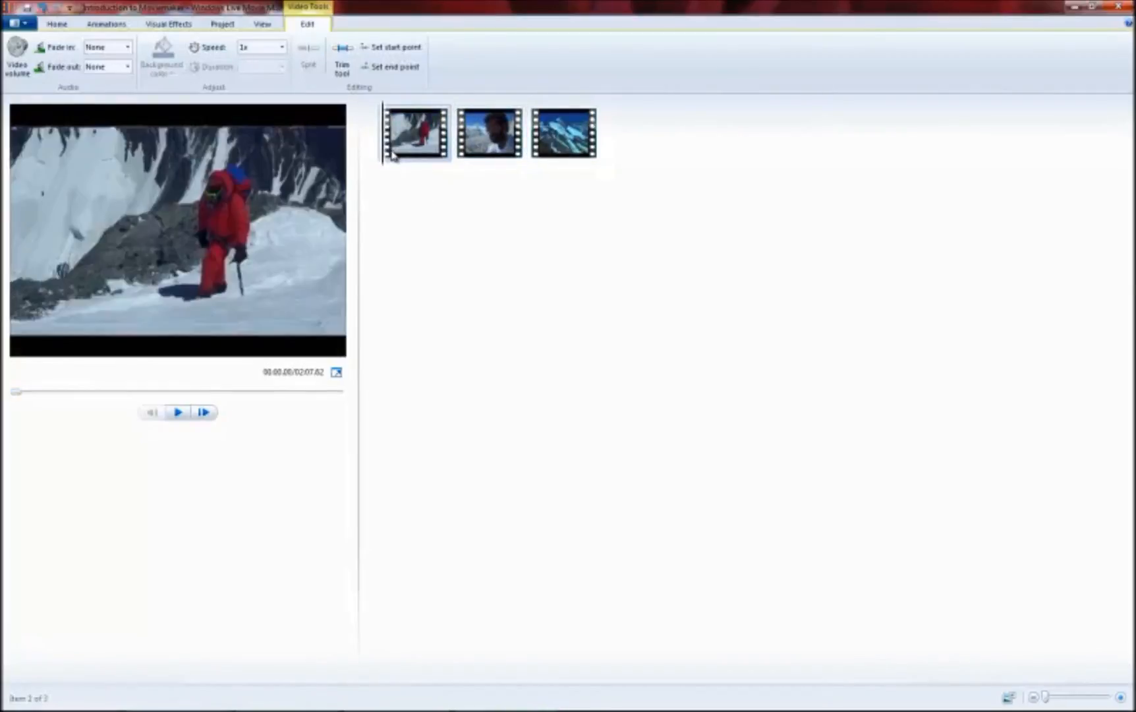
left_click(178, 414)
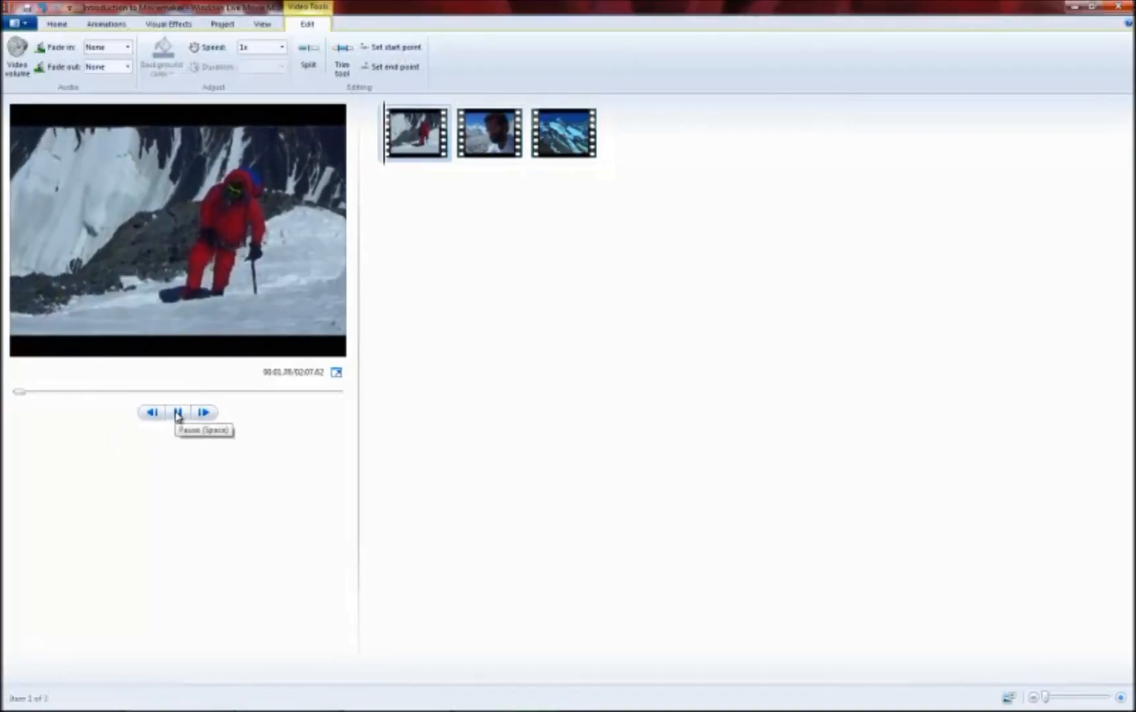
left_click(178, 413)
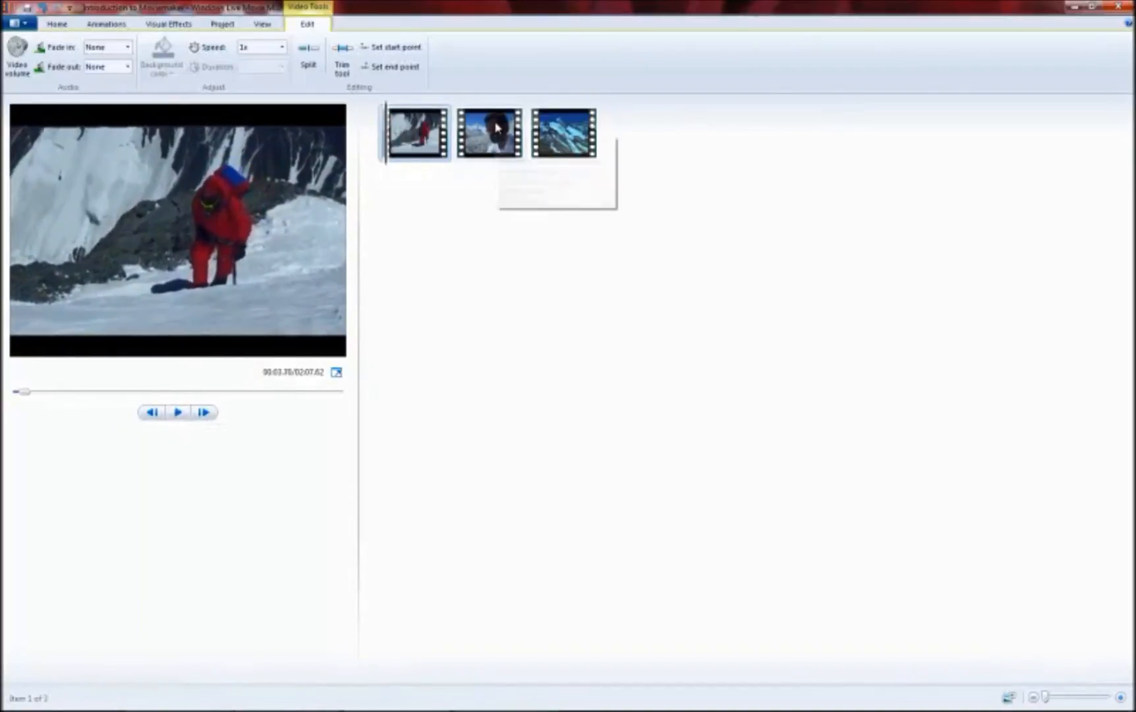
Step: Trim the climber clip to a start point of 86.29s and an end point of 117.84s, and save the trim
mouse_move(566, 122)
mouse_move(395, 126)
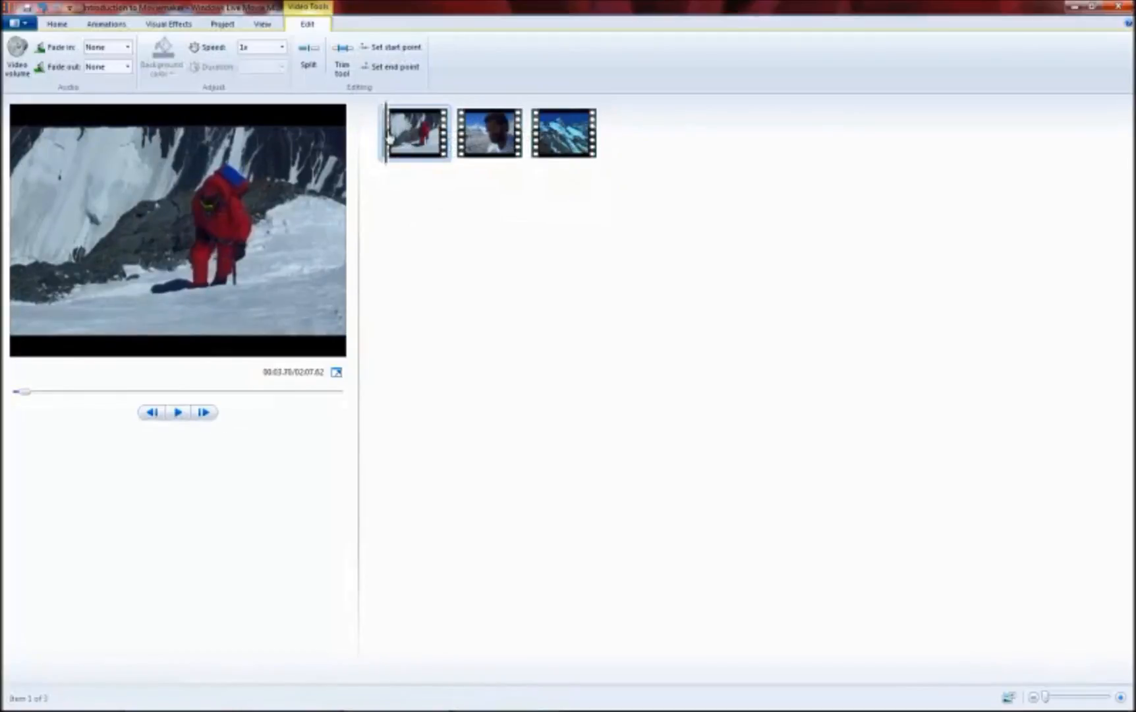
left_click(344, 56)
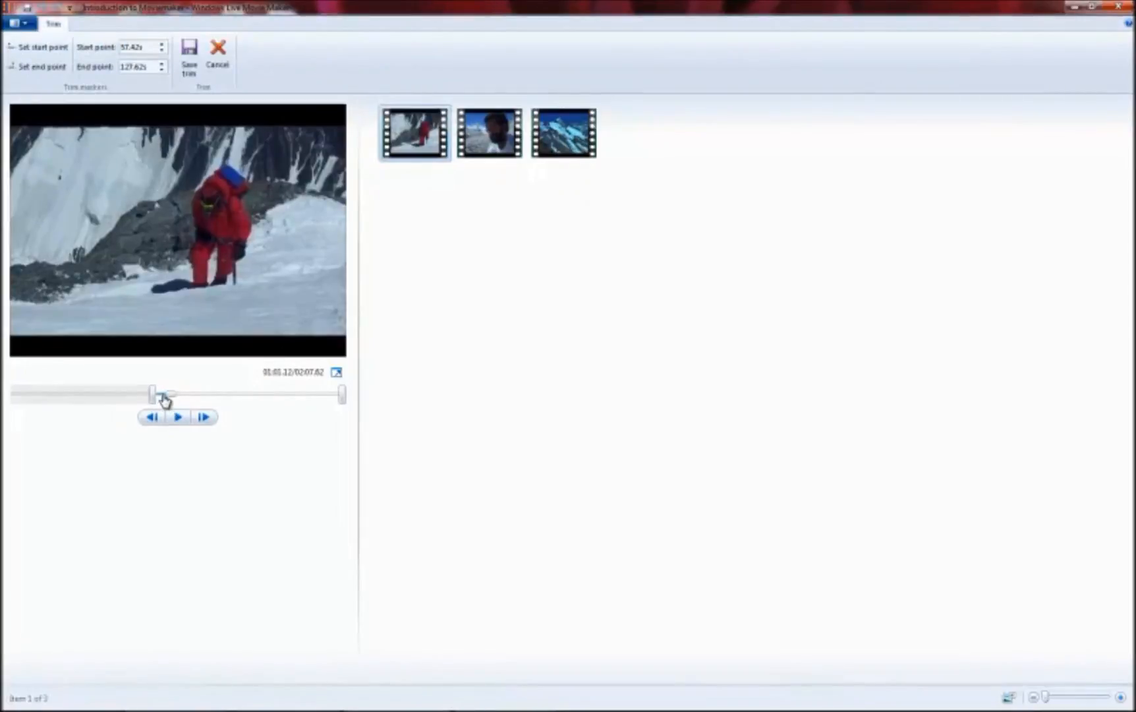
left_click_drag(153, 401, 225, 401)
left_click_drag(342, 402, 319, 398)
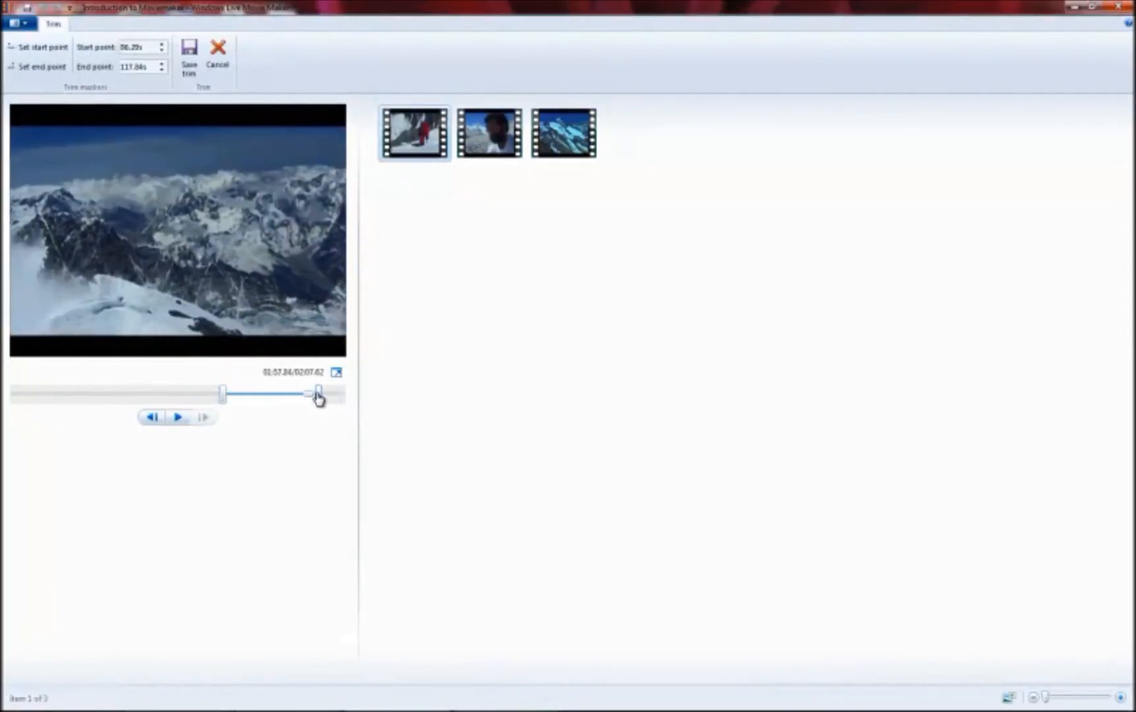
left_click(191, 56)
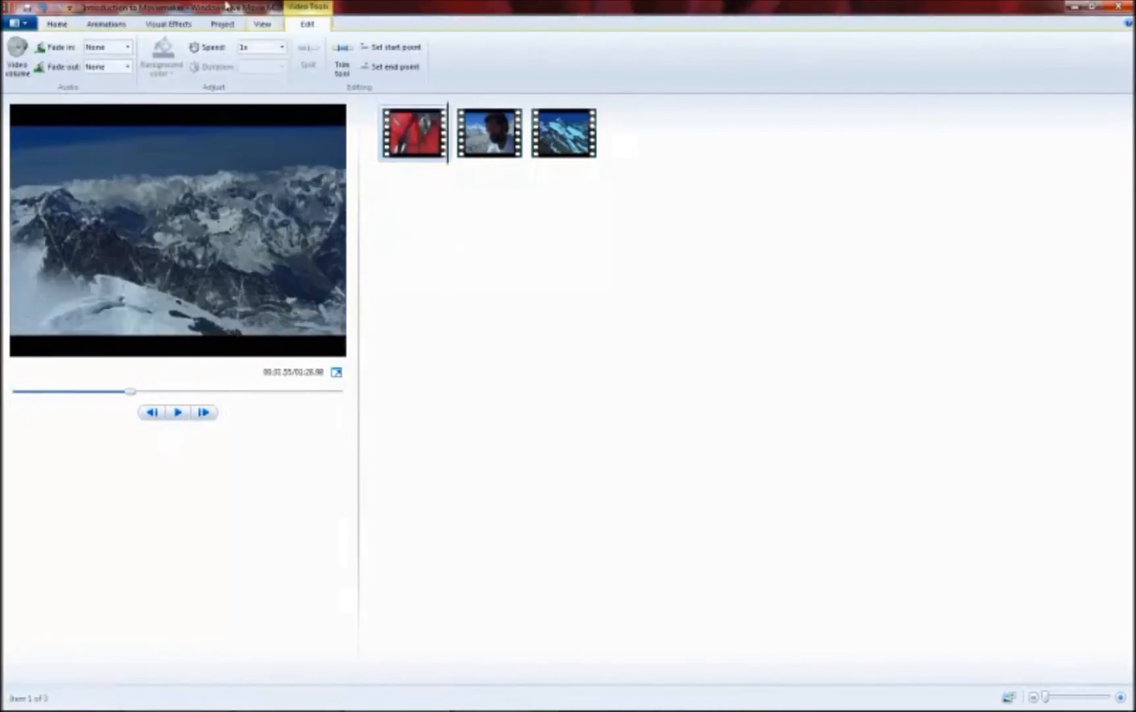
Step: Add a title before the first clip reading "Introduction to Moviemaker - Everest Film"
left_click(68, 27)
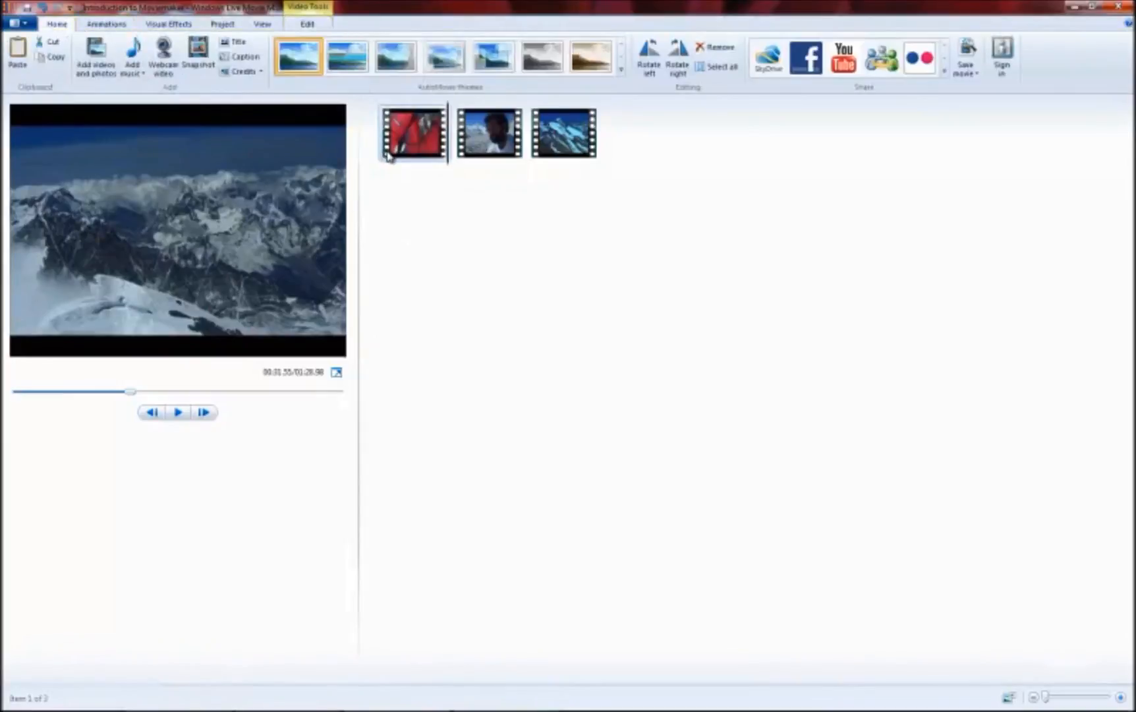
left_click(489, 153)
left_click(556, 148)
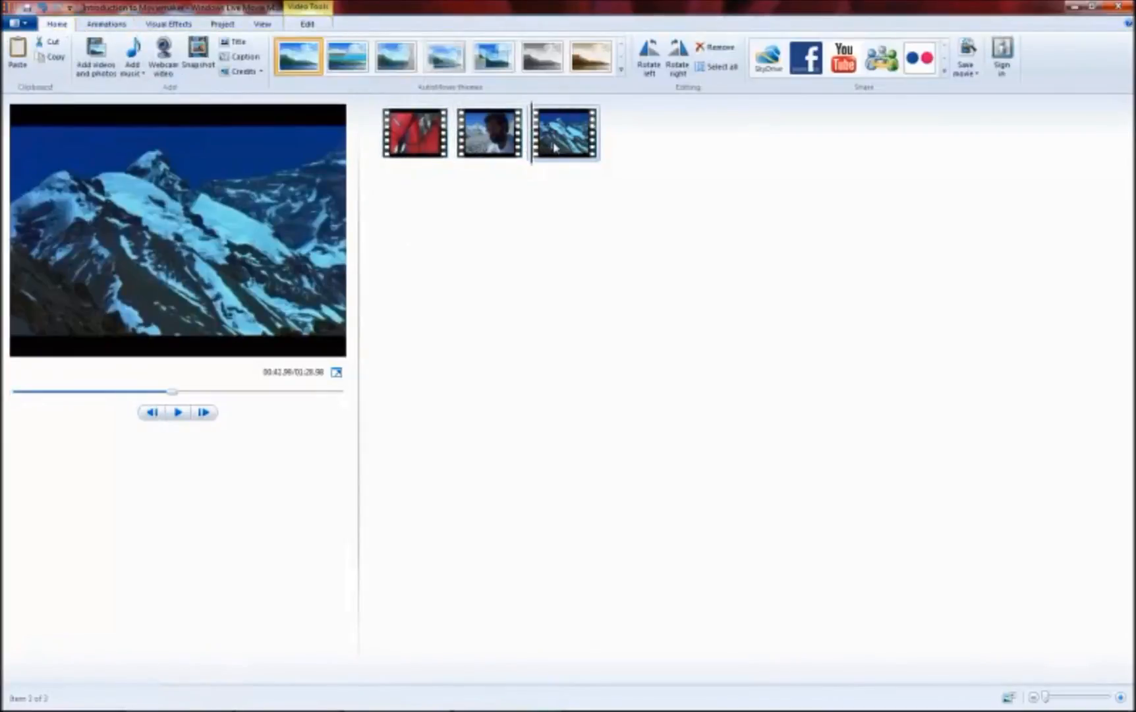
left_click(393, 153)
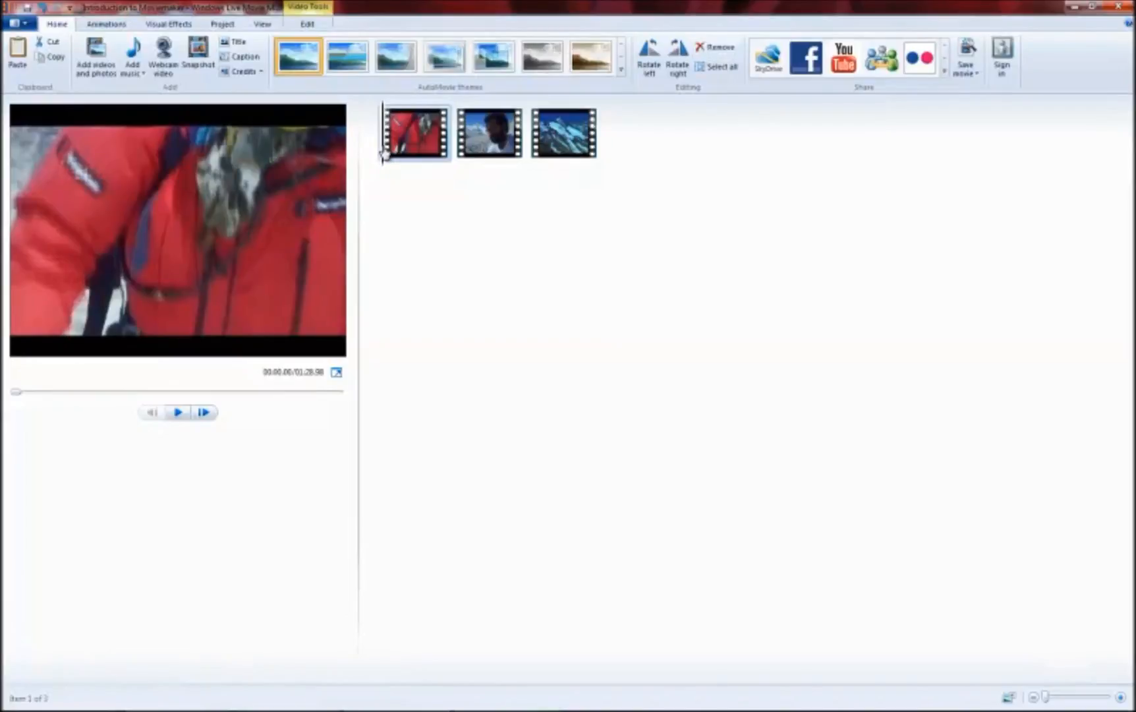
left_click(235, 42)
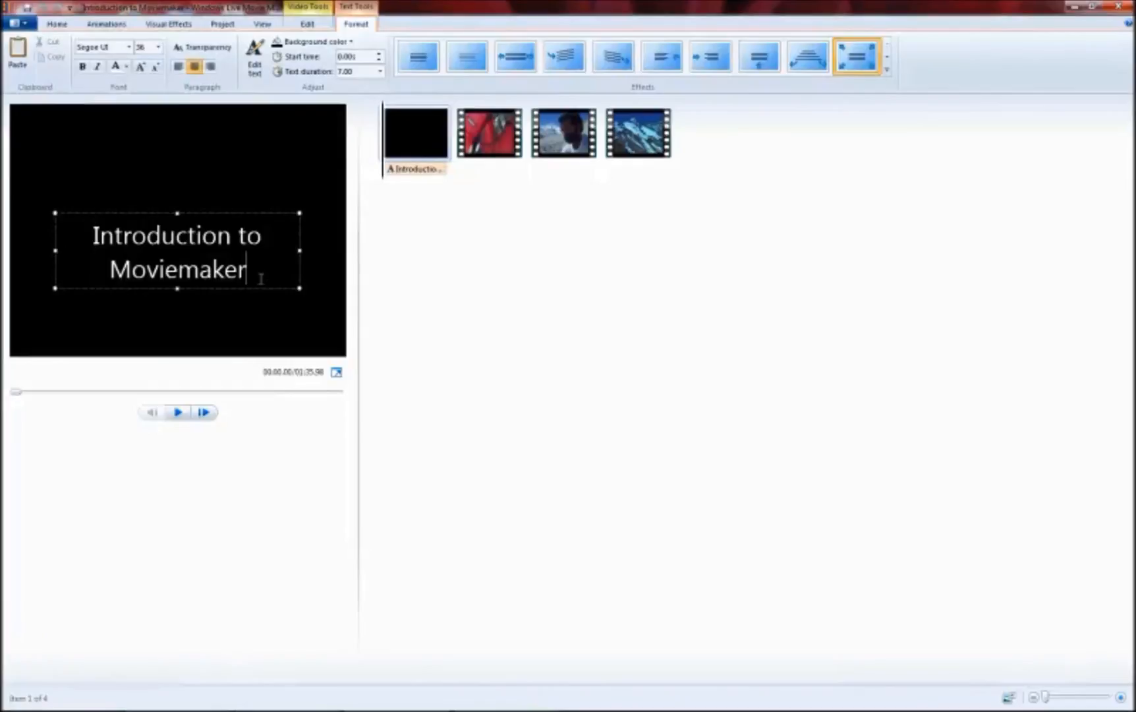
type("- ")
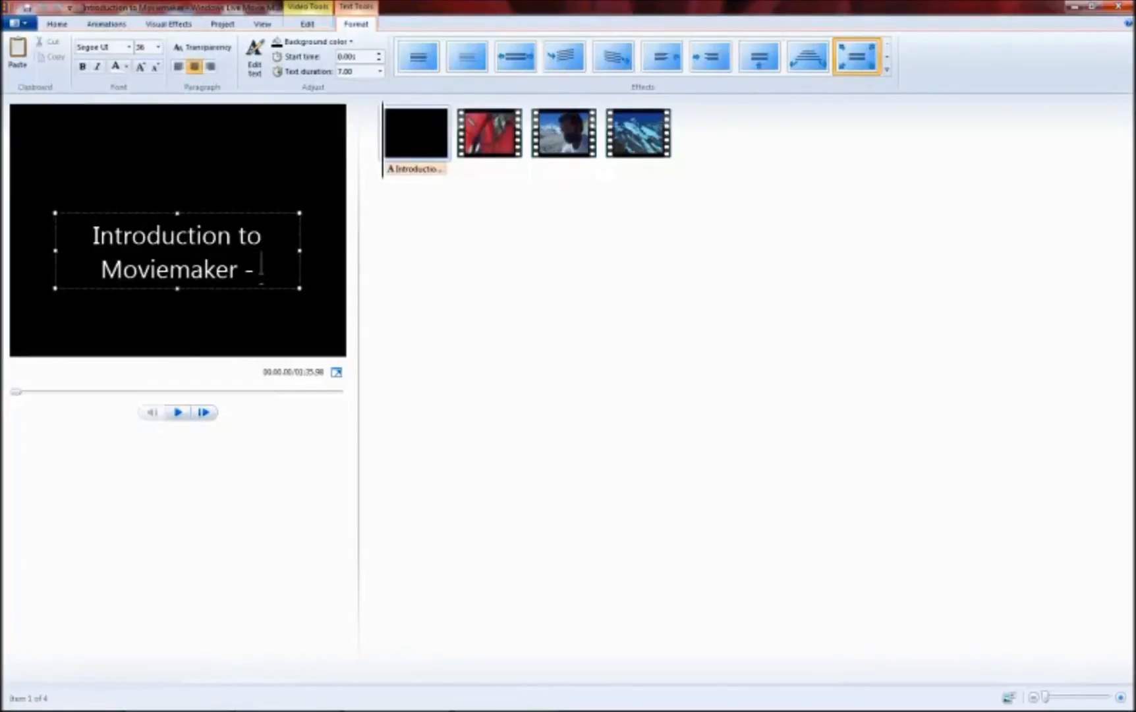
type("Everest")
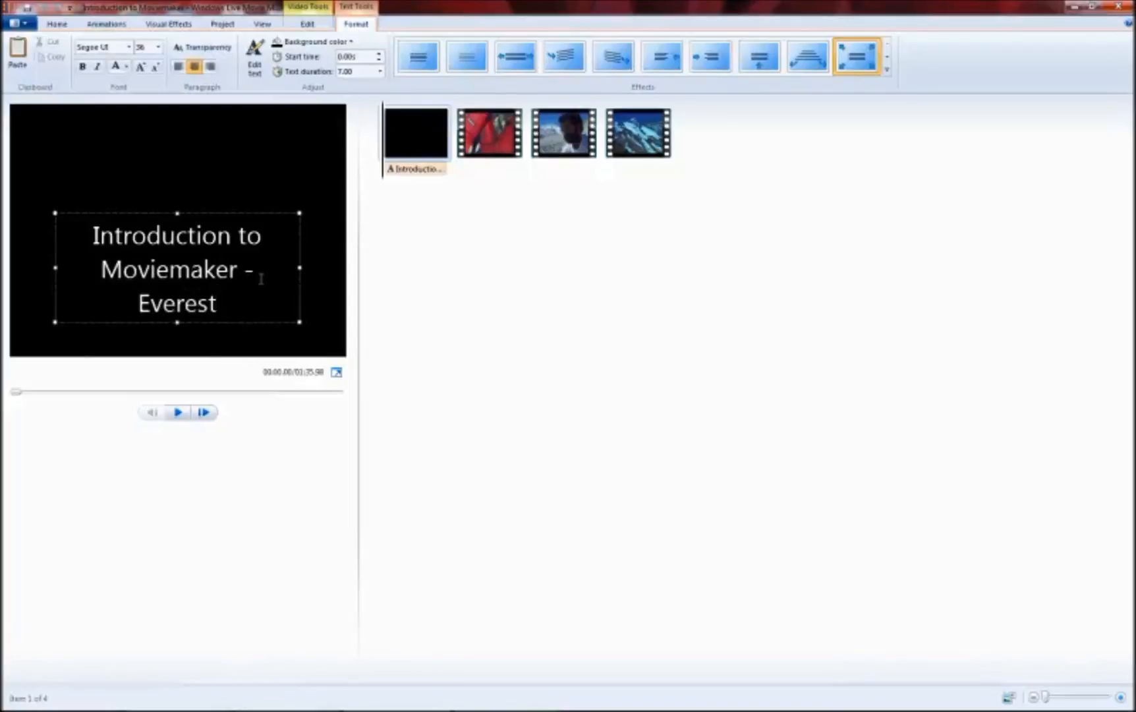
type(" Film")
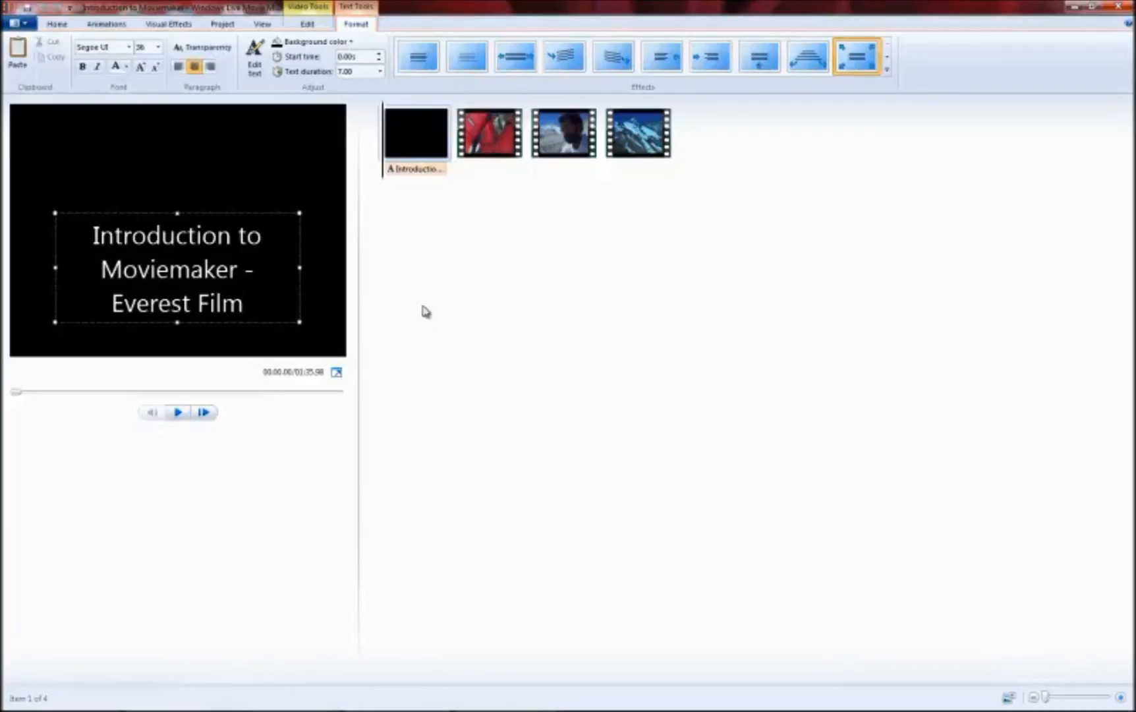
left_click(453, 337)
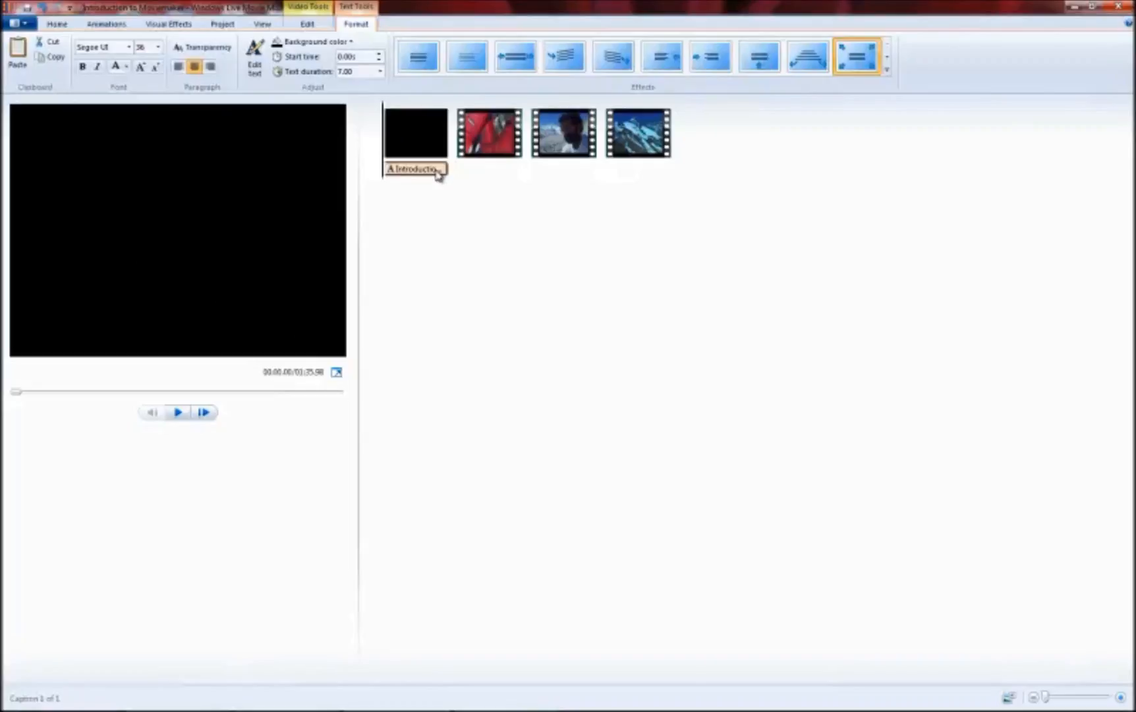
Step: Apply a cinematic burst text effect to the title and play it in the preview through to the climber clip
left_click(886, 61)
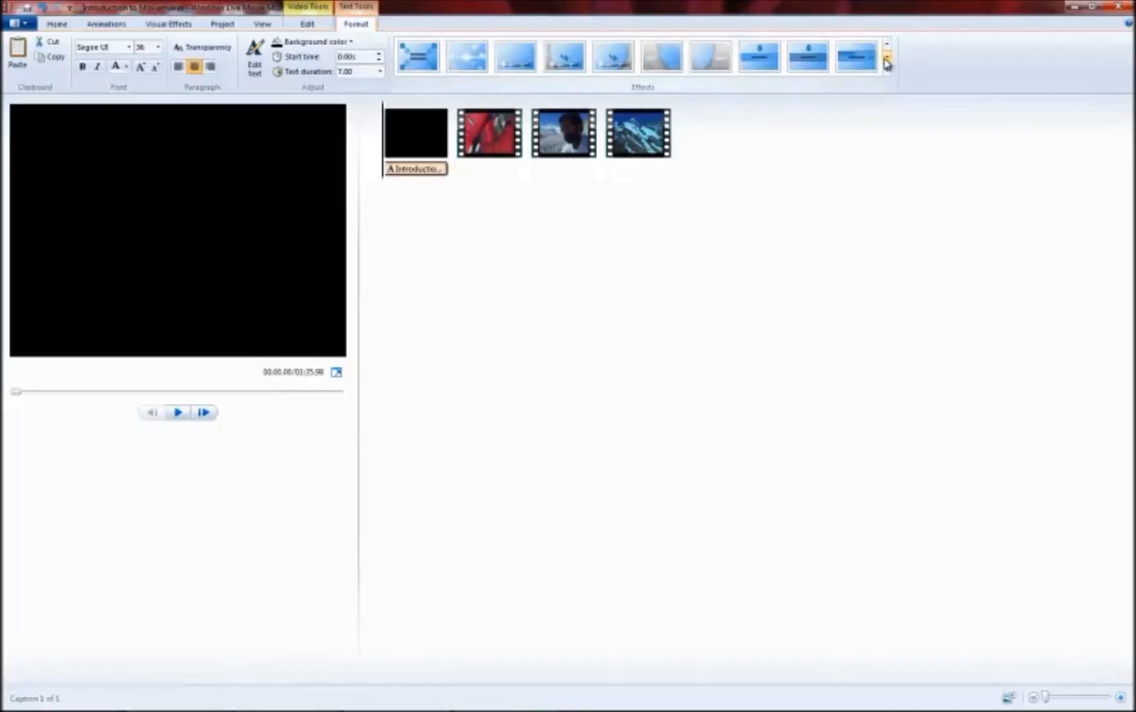
mouse_move(507, 67)
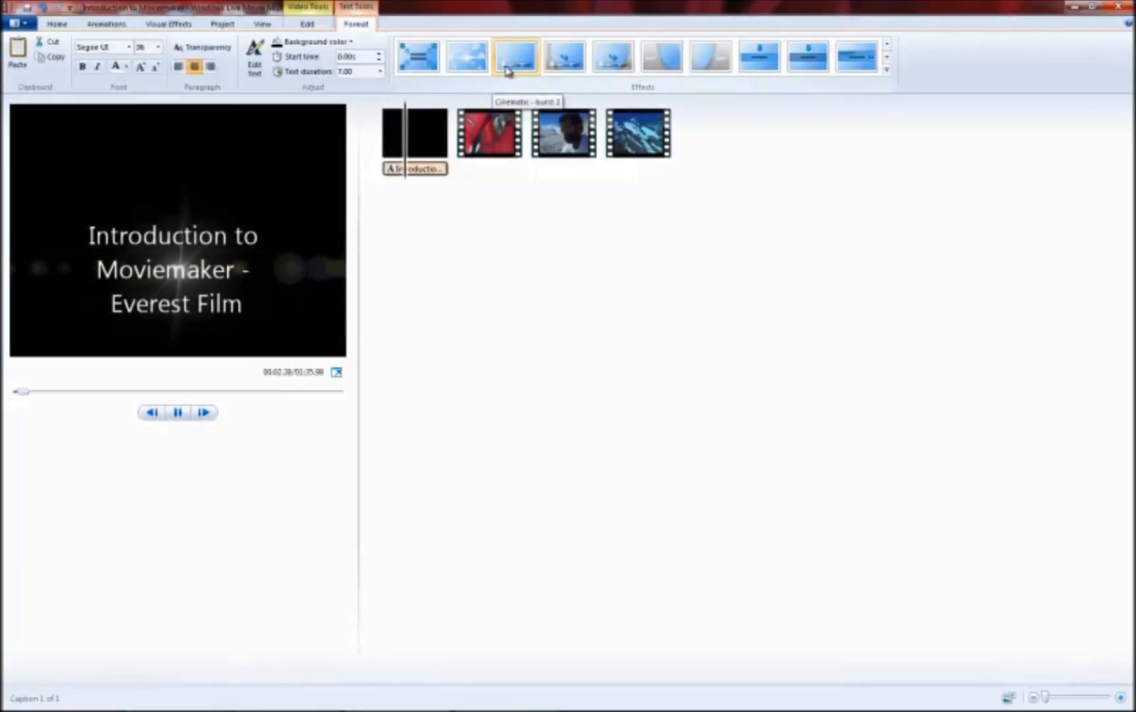
left_click(466, 63)
left_click(178, 414)
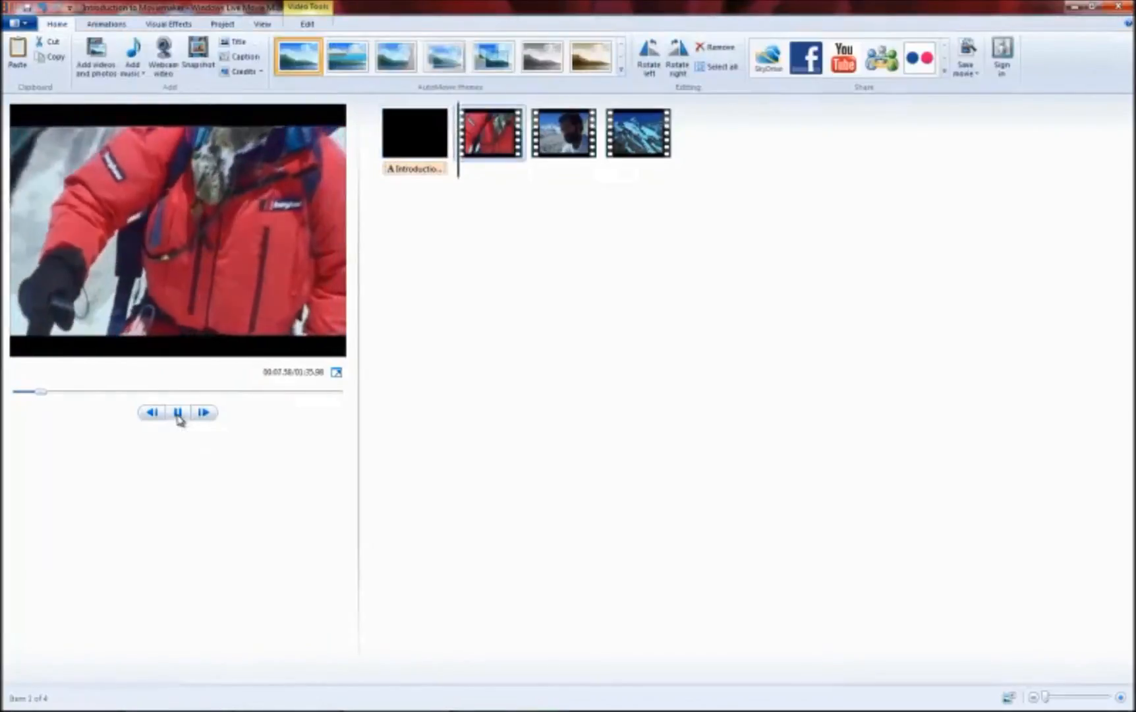
left_click(178, 416)
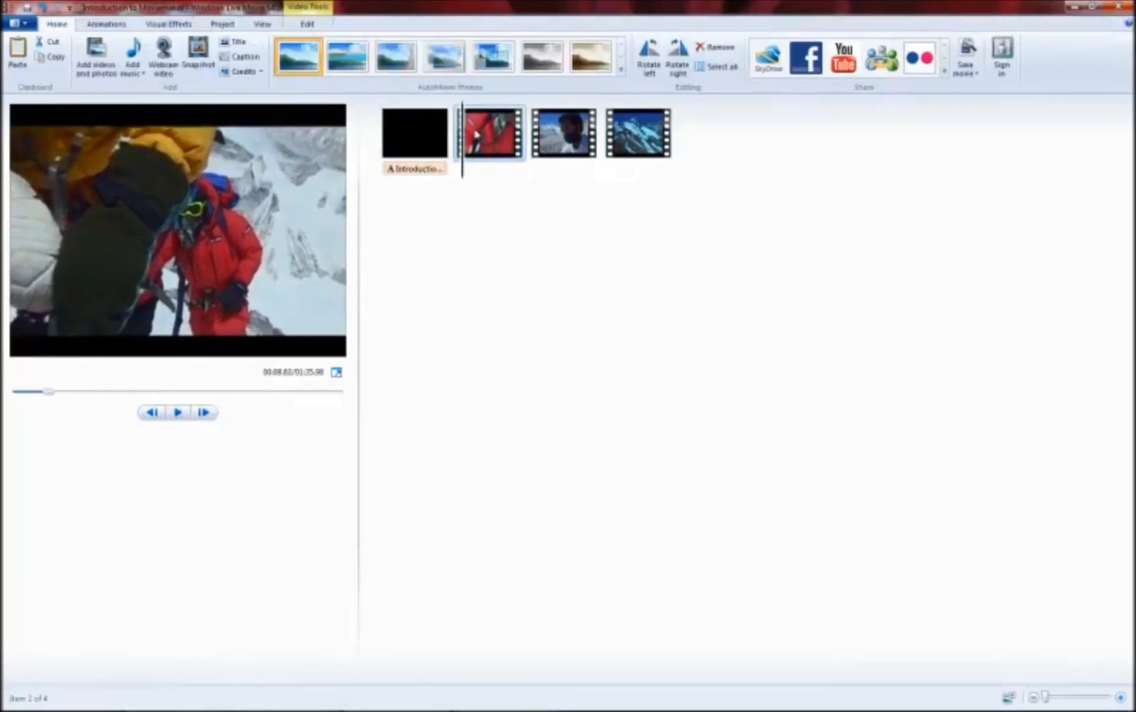
Step: Apply the Diagonal down right transition between the title and the climber clip, and play it in the preview
left_click(469, 143)
left_click(565, 142)
left_click(480, 146)
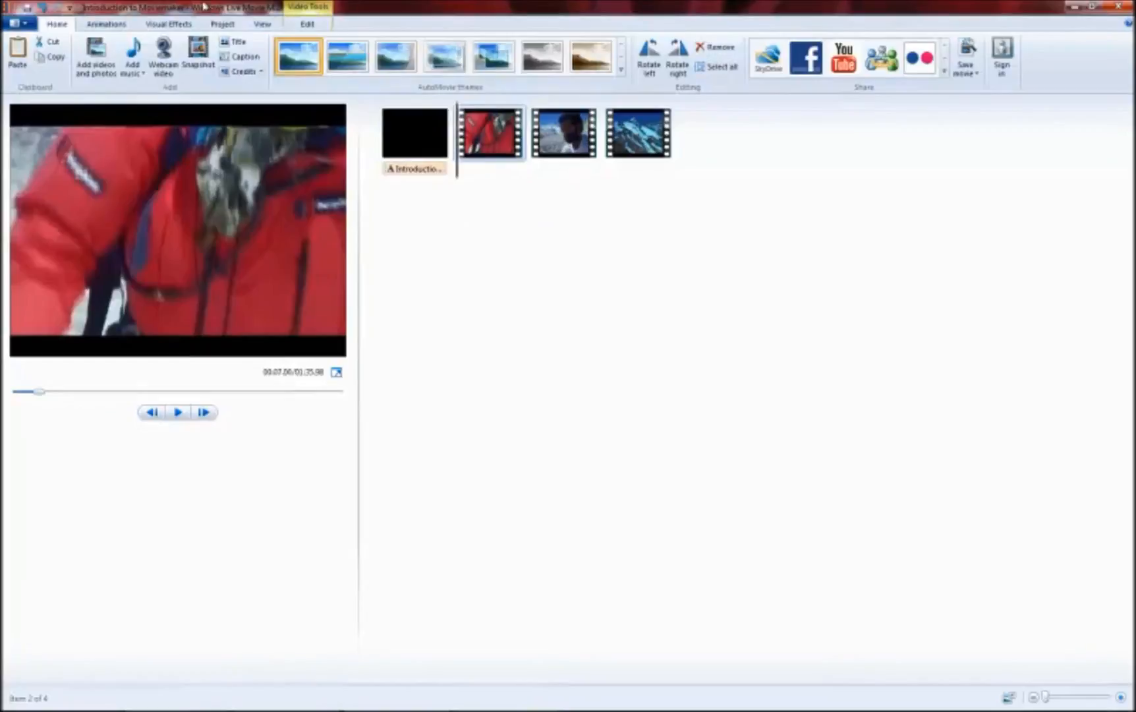
left_click(106, 26)
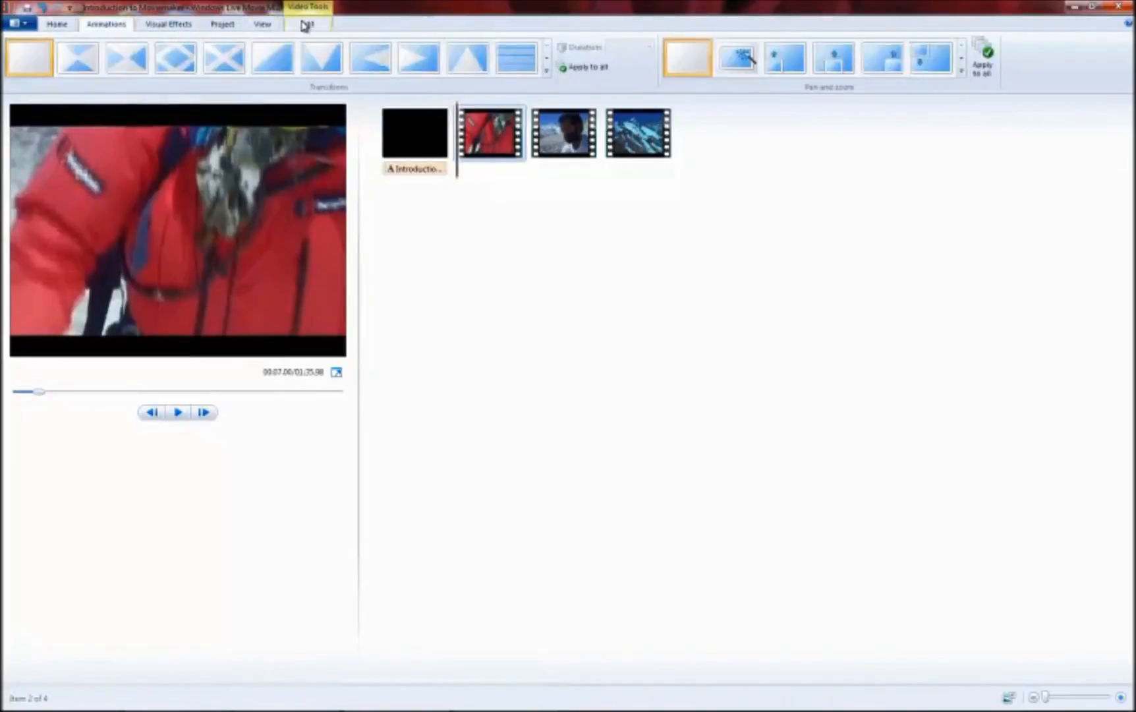
left_click(275, 63)
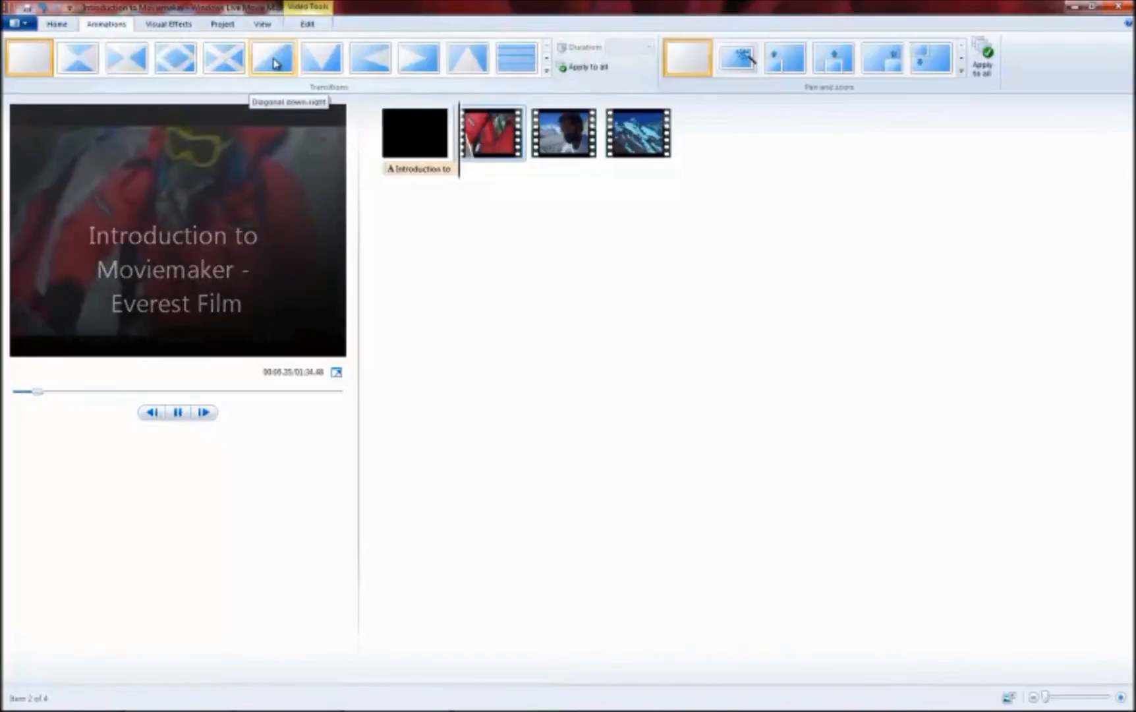
left_click(275, 63)
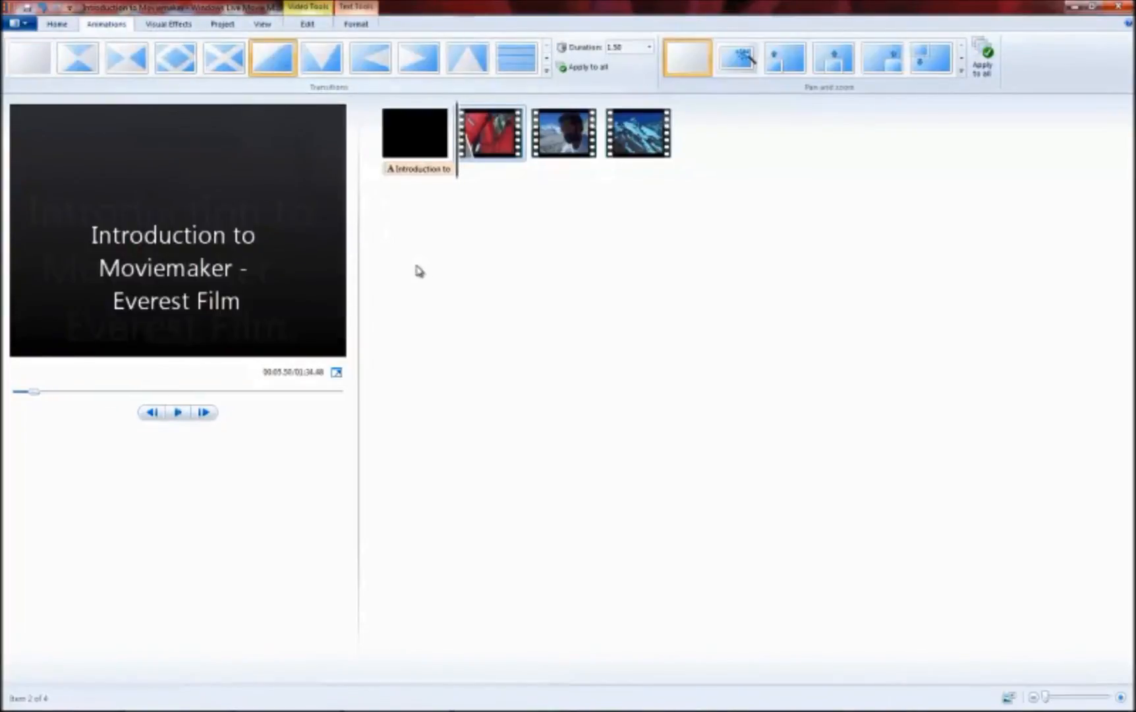
left_click(180, 413)
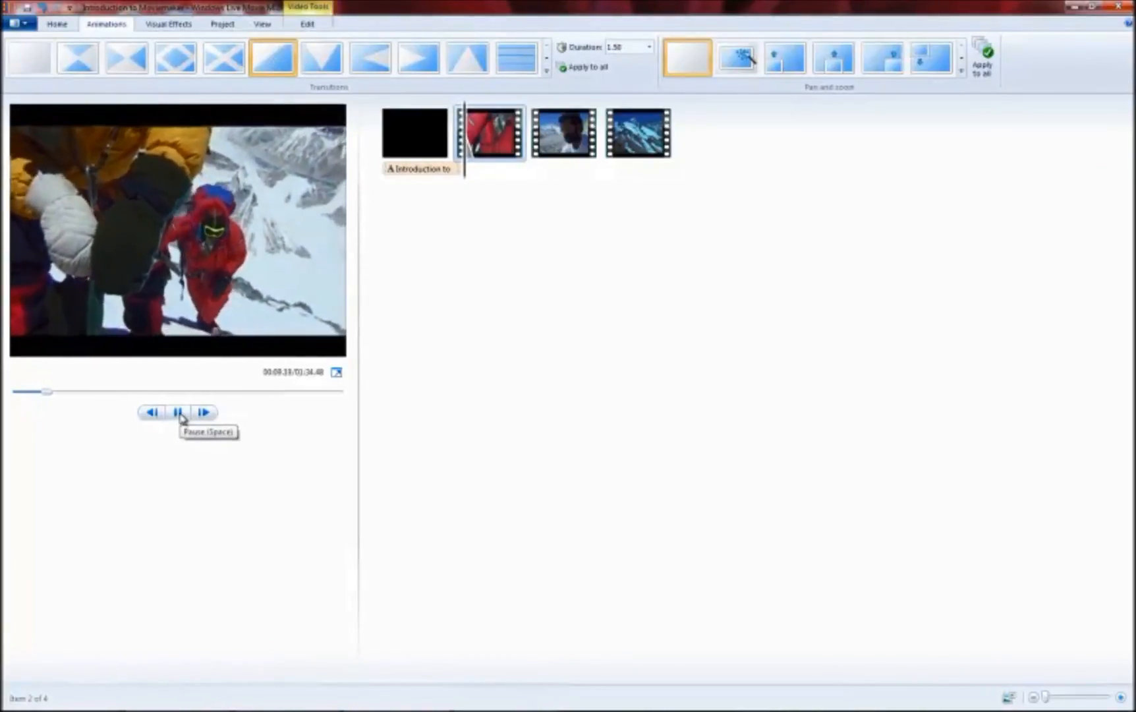
left_click(179, 414)
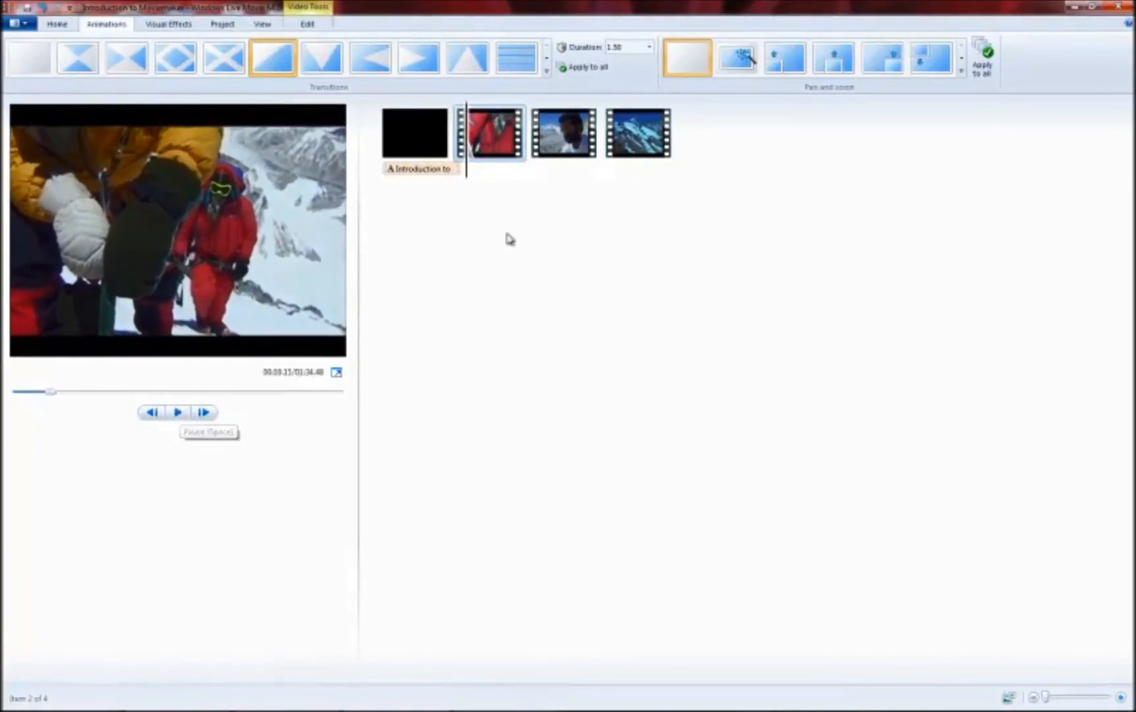
Step: Apply the horizontal-stripes transition to the clip of the man, right after the climber clip
left_click(550, 137)
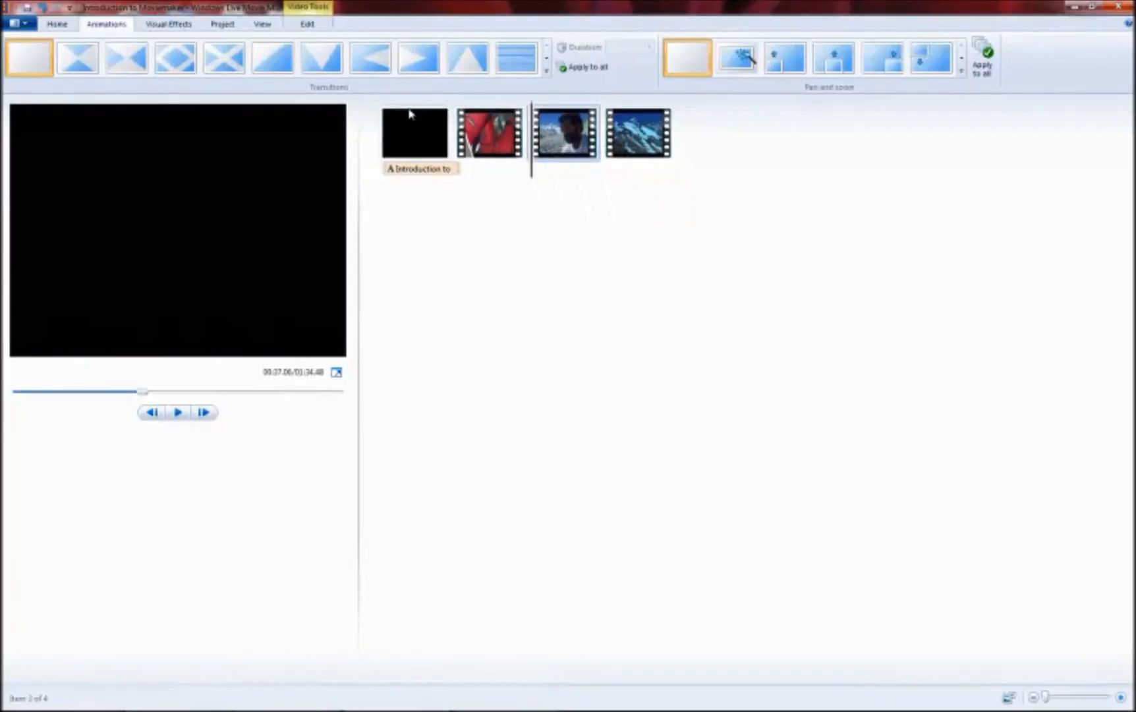
left_click(522, 70)
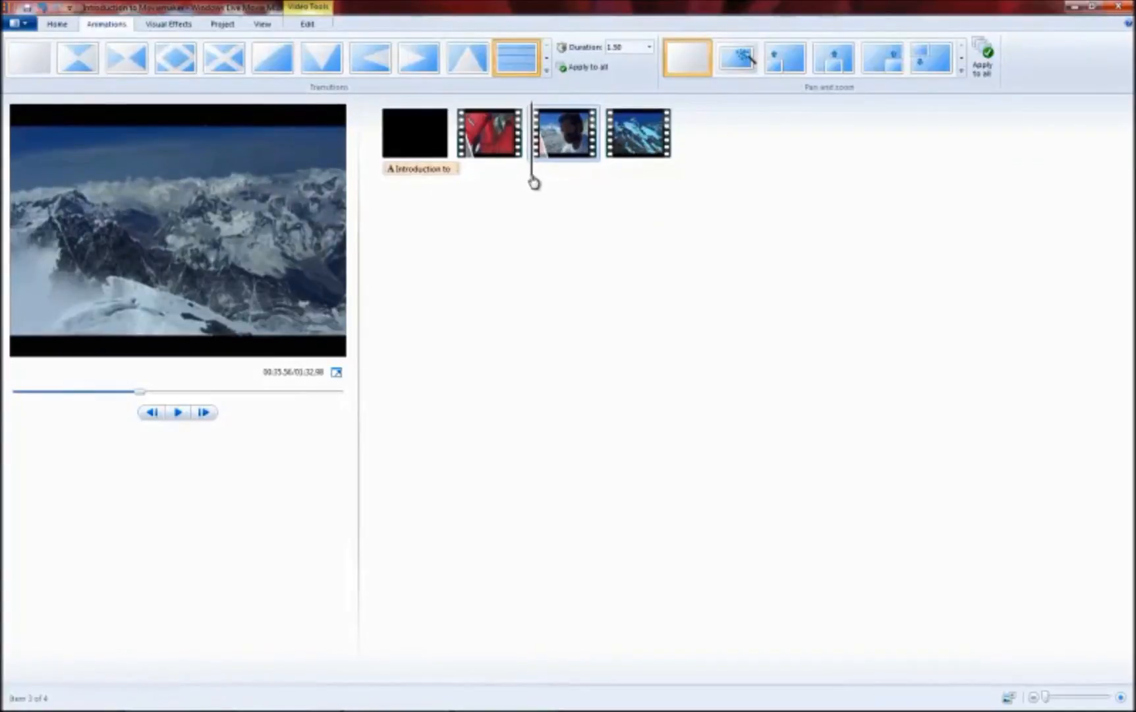
Step: Play the transition into the clip of the man in the preview, starting from just before that clip
left_click_drag(530, 178, 526, 178)
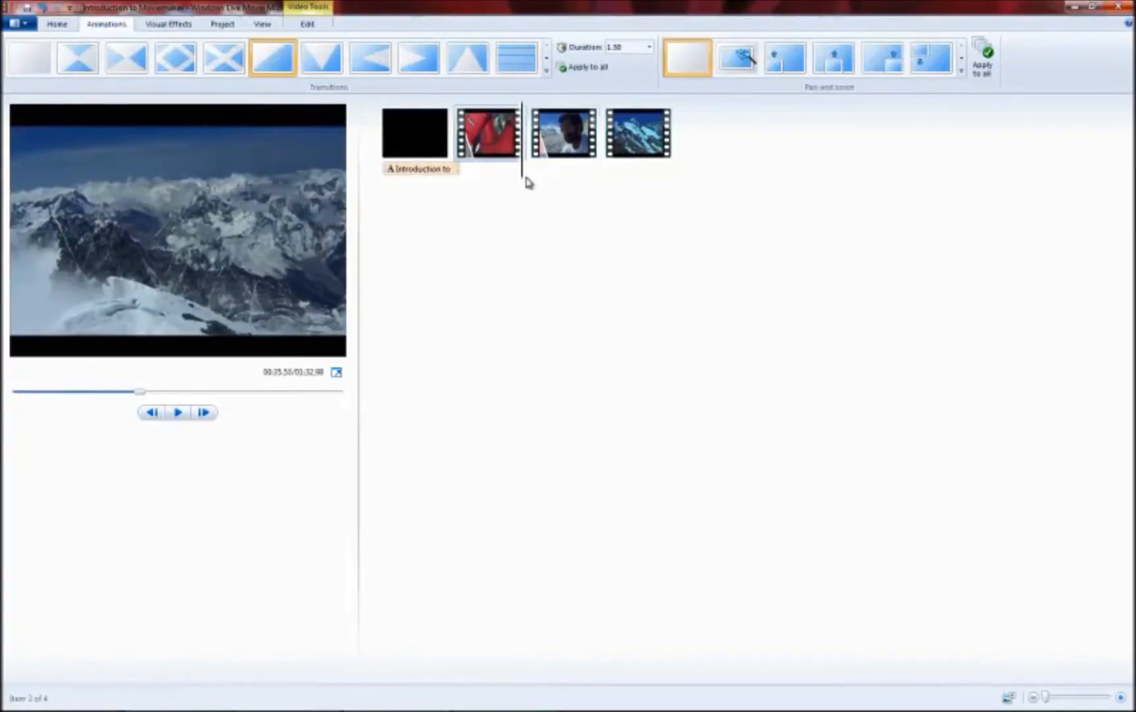
left_click(179, 414)
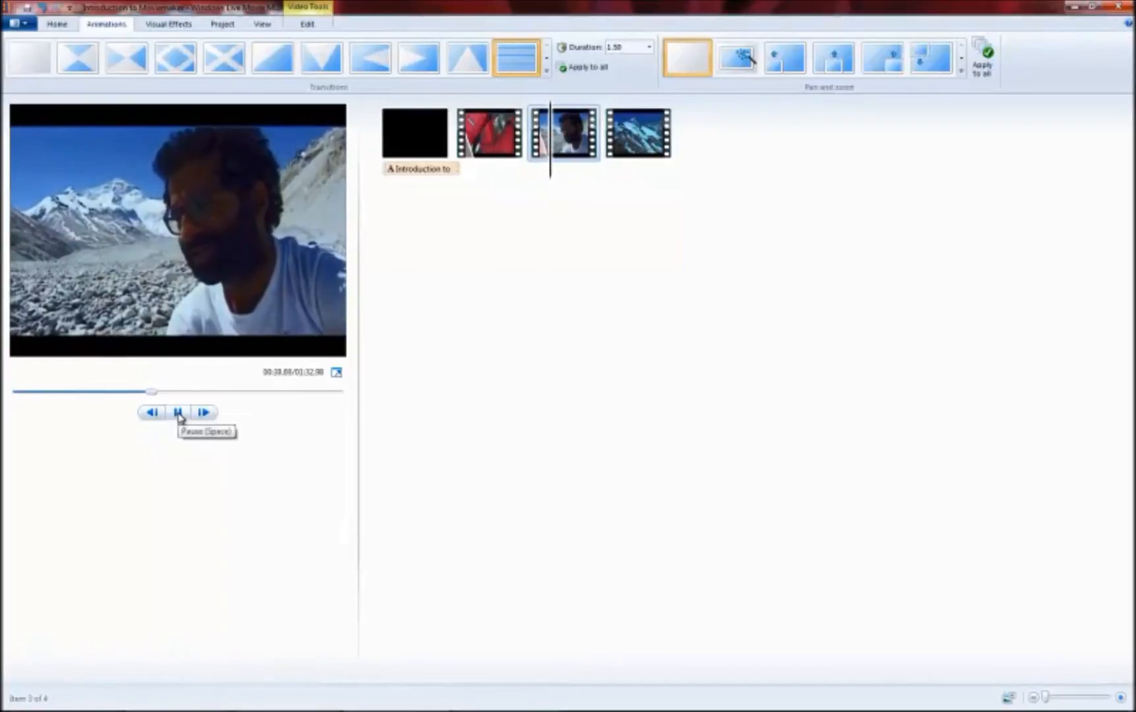
left_click(179, 414)
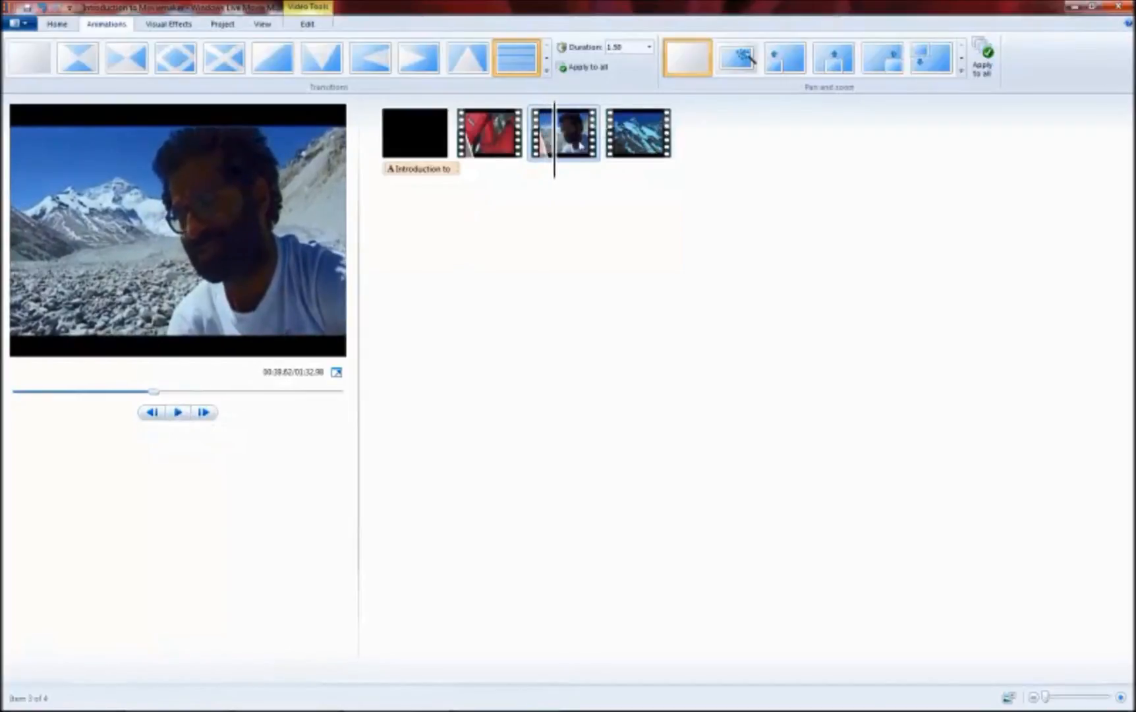
Step: Open the video volume control for the clip of the man
left_click(491, 145)
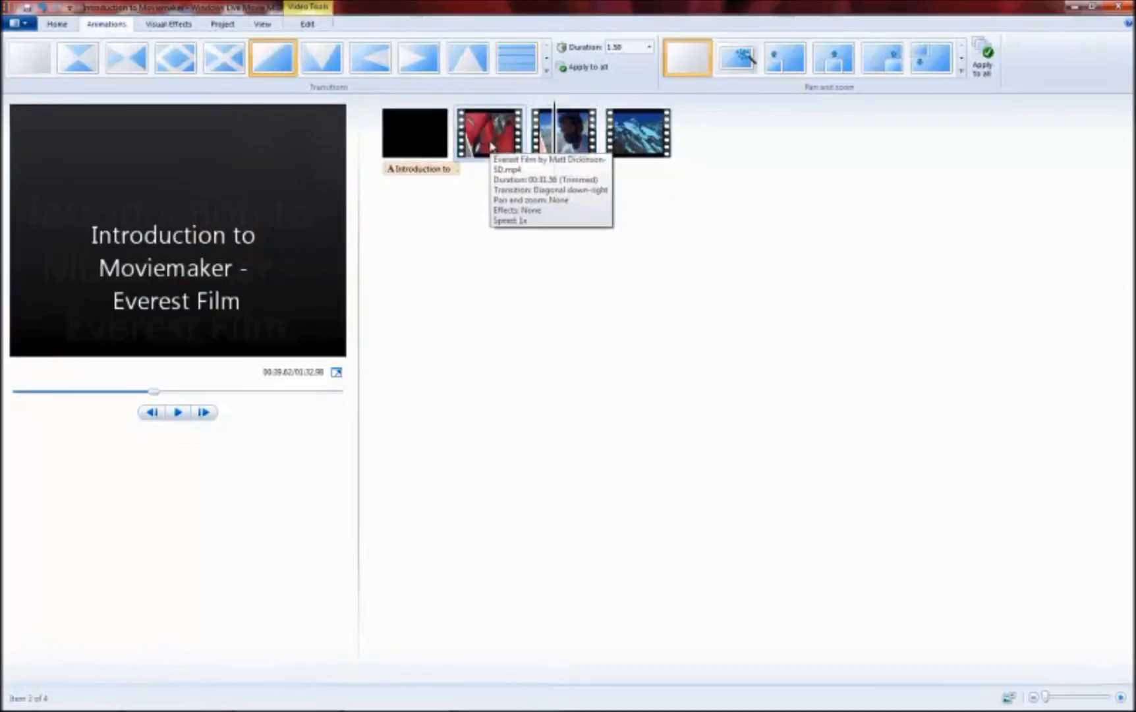
left_click(577, 139)
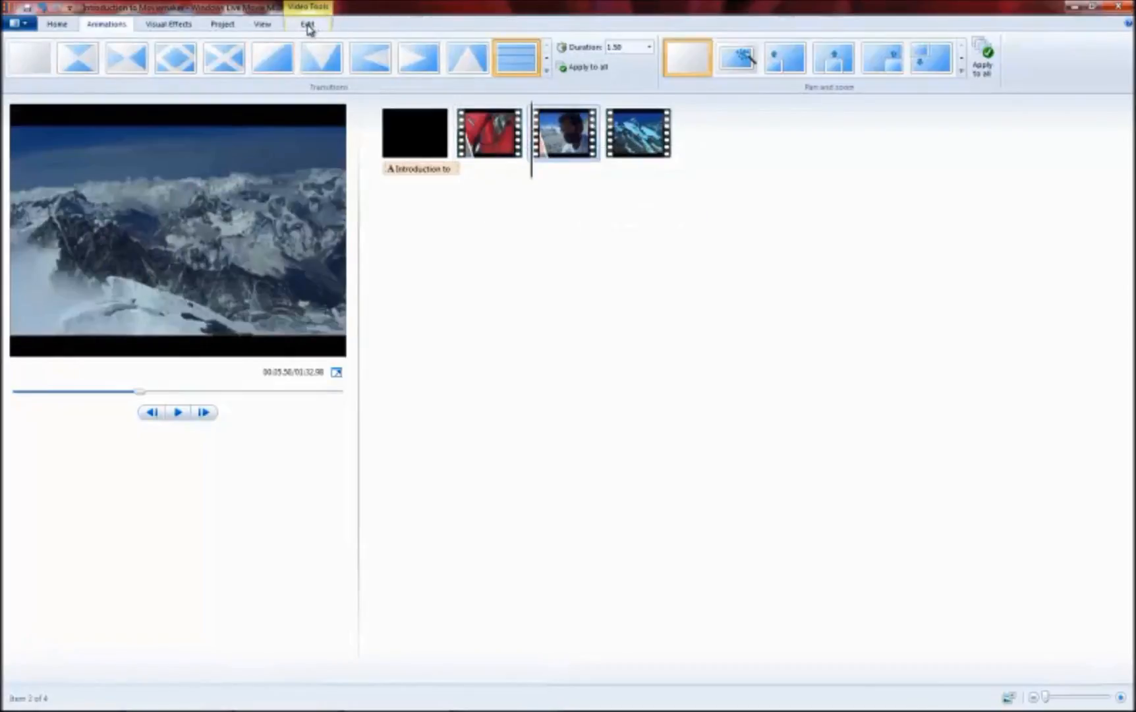
left_click(307, 25)
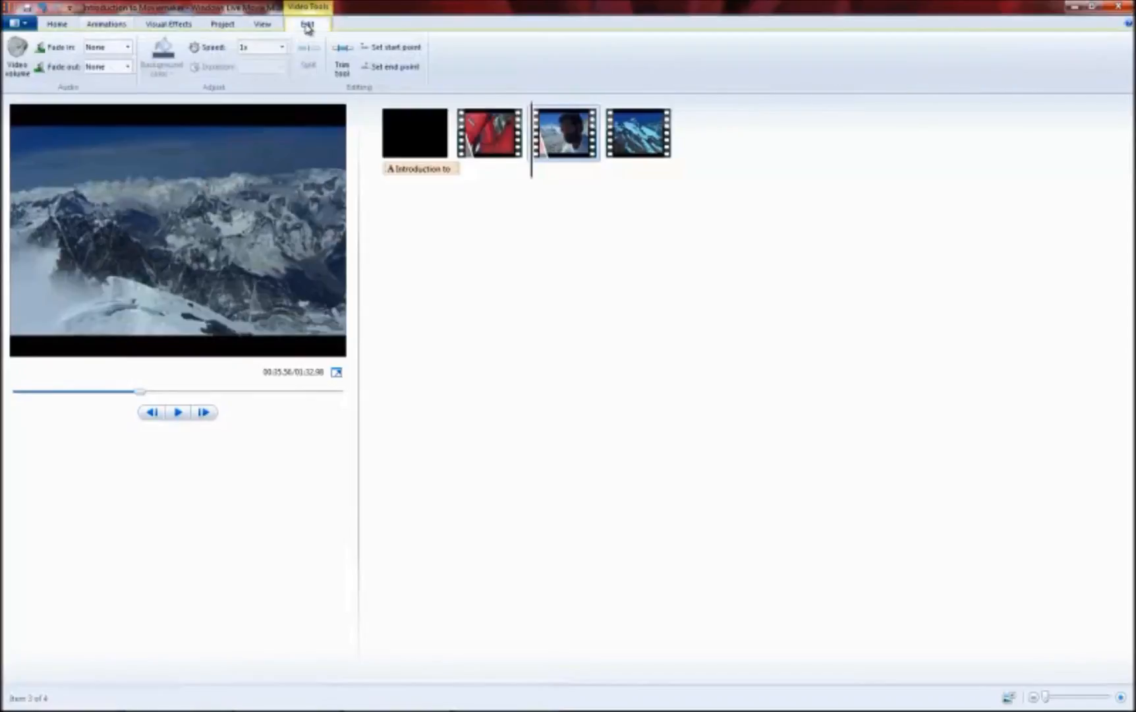
left_click(17, 54)
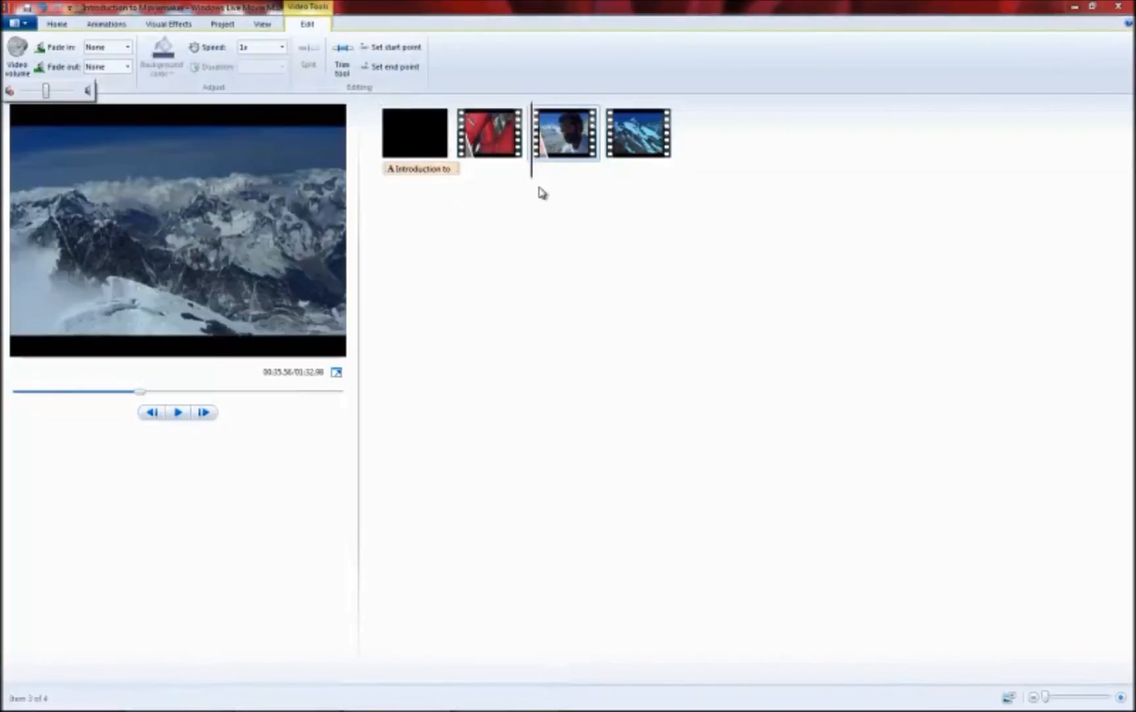
Step: Set the speed of the climber clip to 4x and play it in the preview
left_click(493, 156)
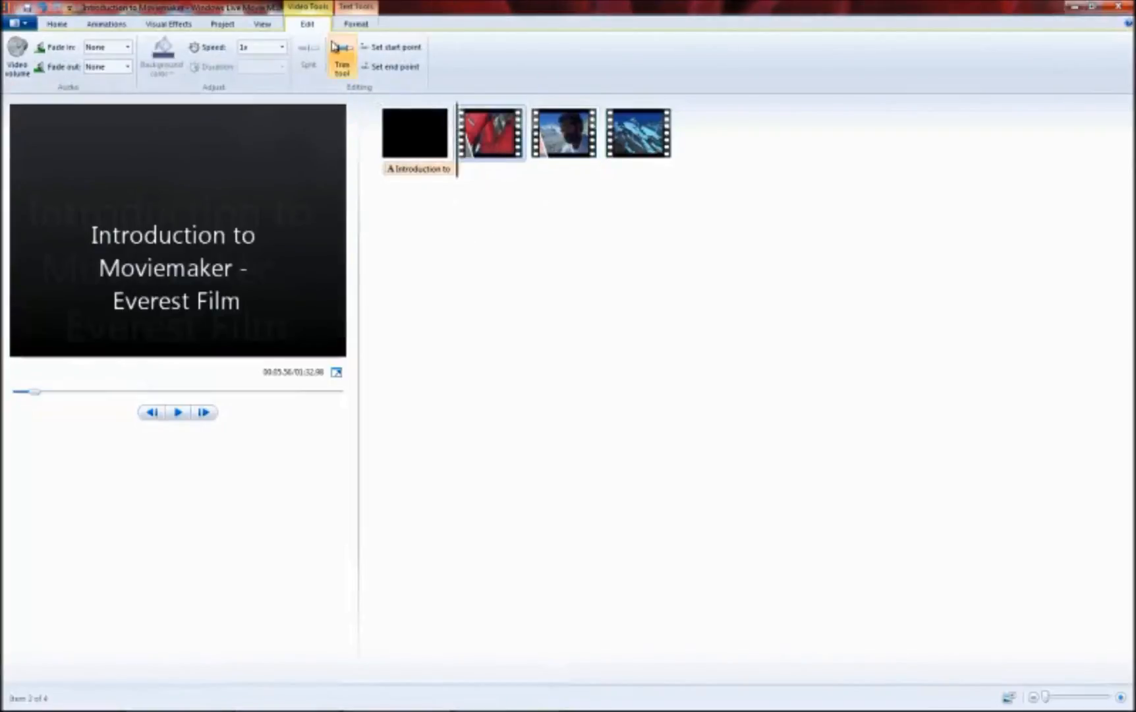
left_click(282, 47)
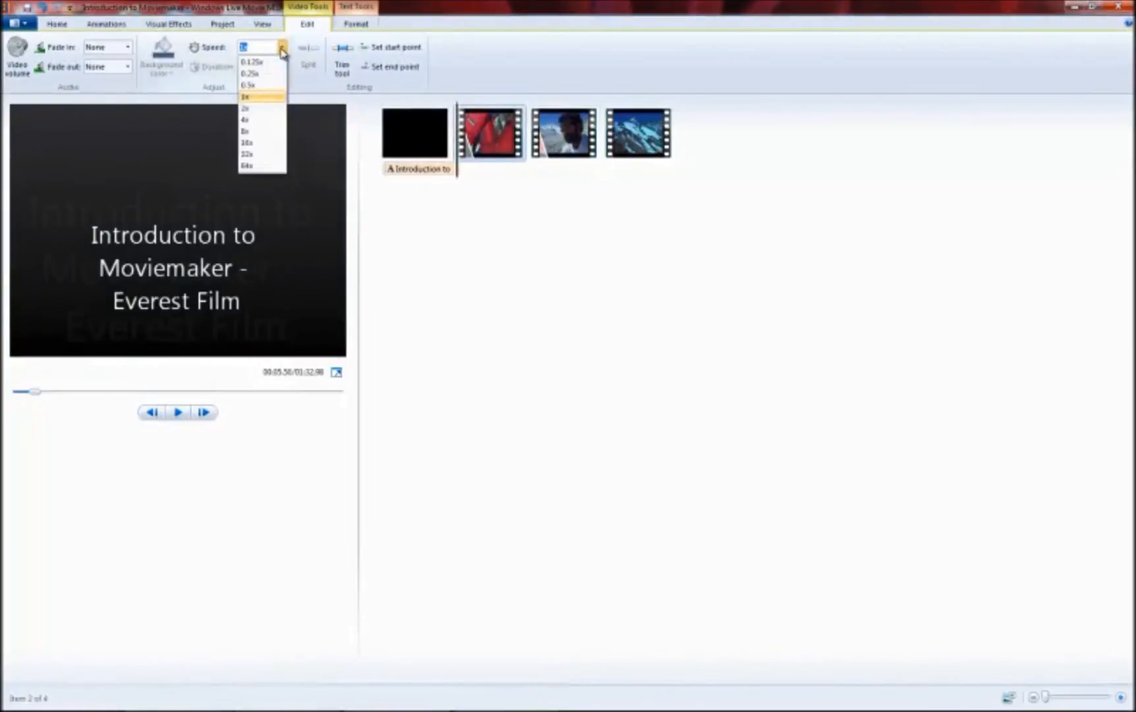
left_click(256, 121)
left_click(180, 414)
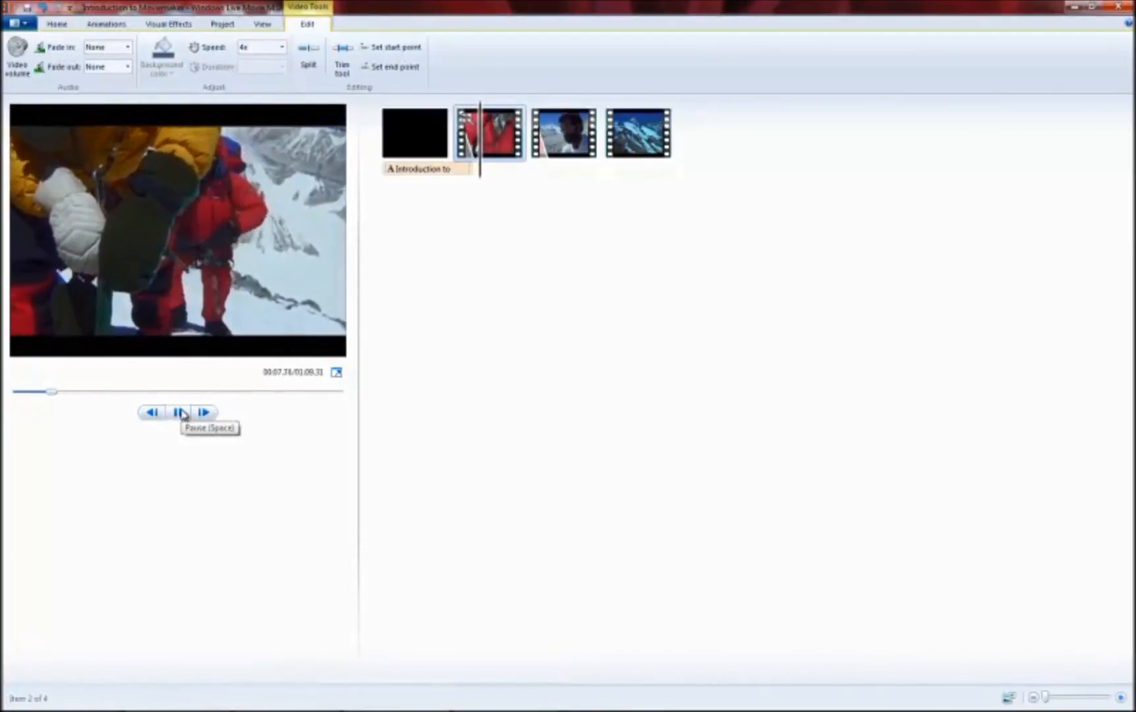
left_click(180, 413)
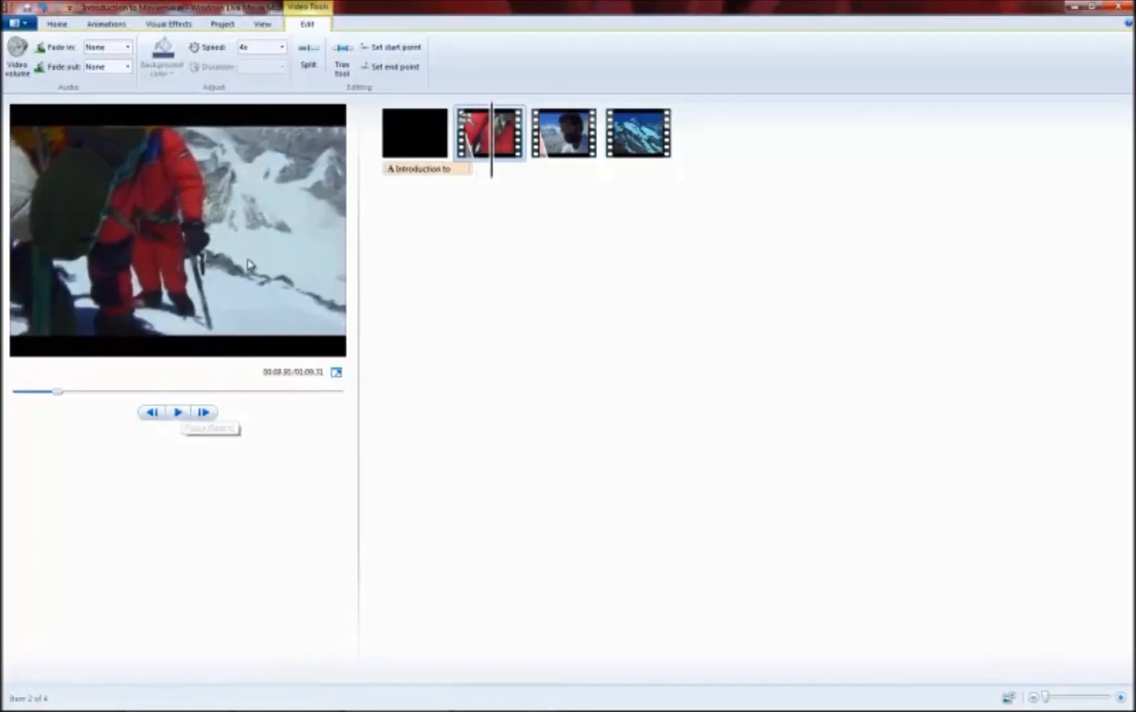
Step: Set the speed of the climber clip to 0.125x and play it in the preview
left_click(281, 47)
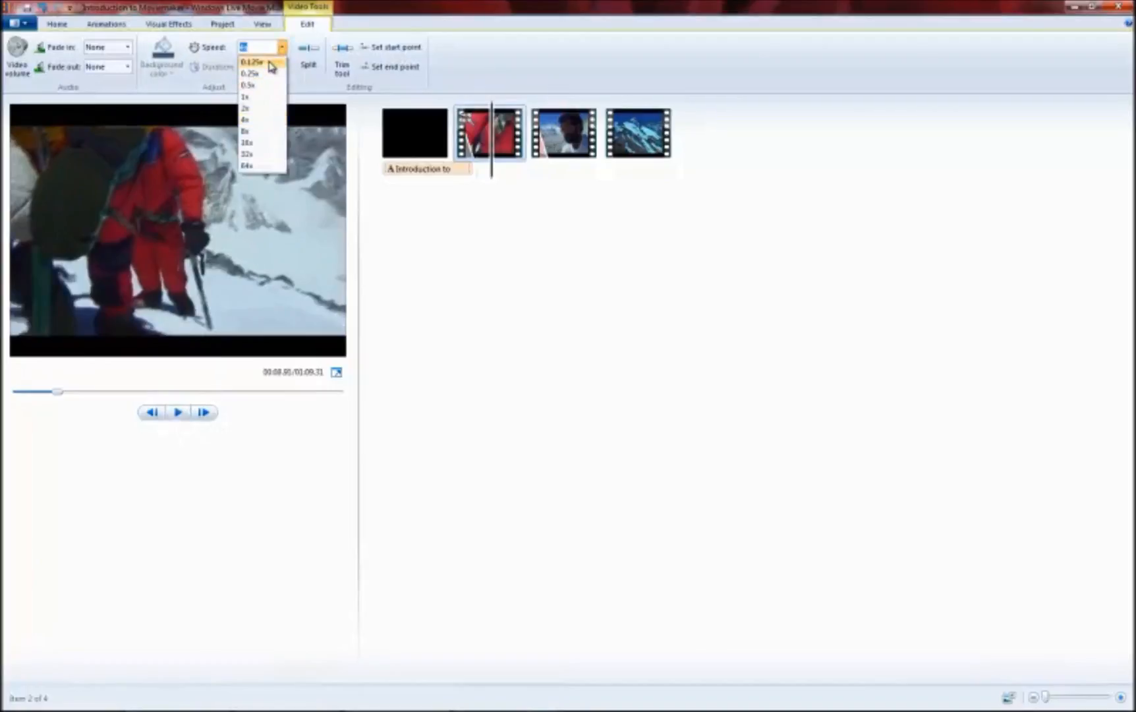
left_click(252, 62)
left_click(183, 416)
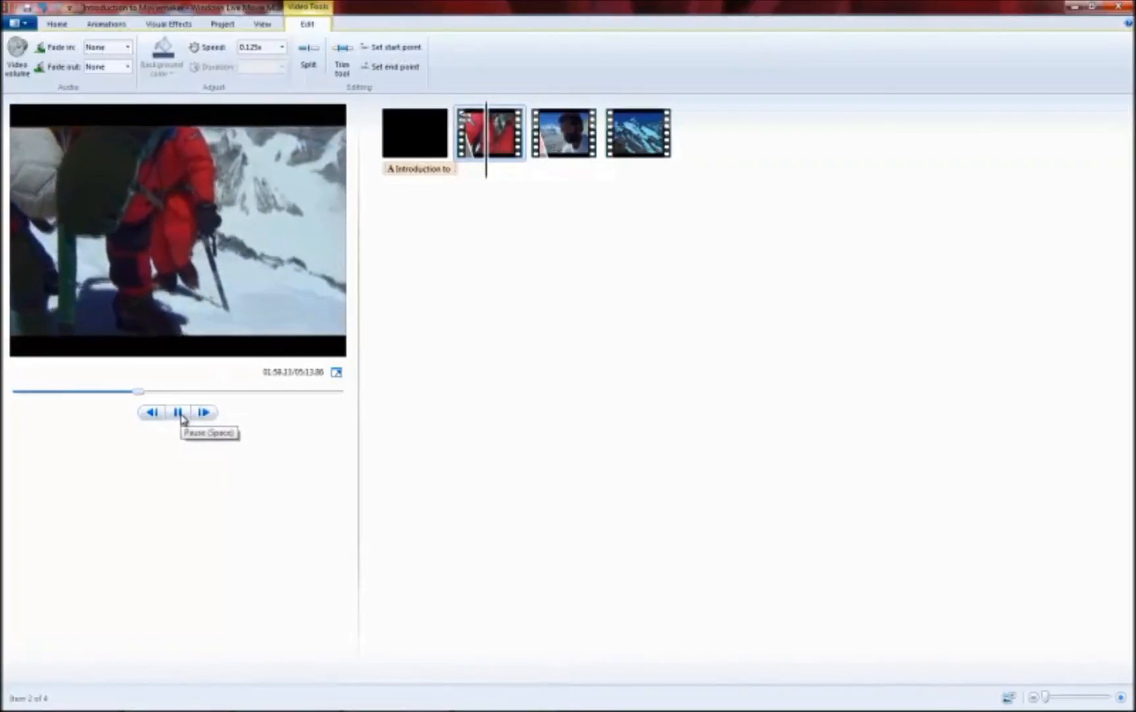
left_click(179, 414)
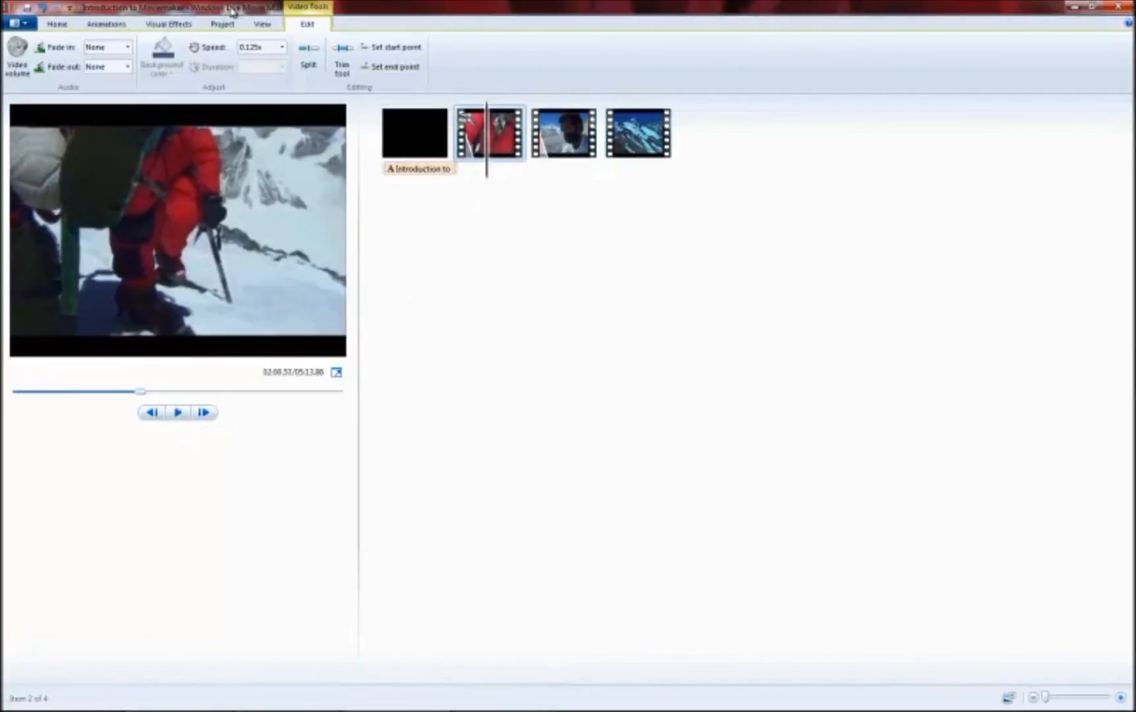
Step: Apply the Threshold visual effect to the climber clip and save the project after previewing it
left_click(168, 25)
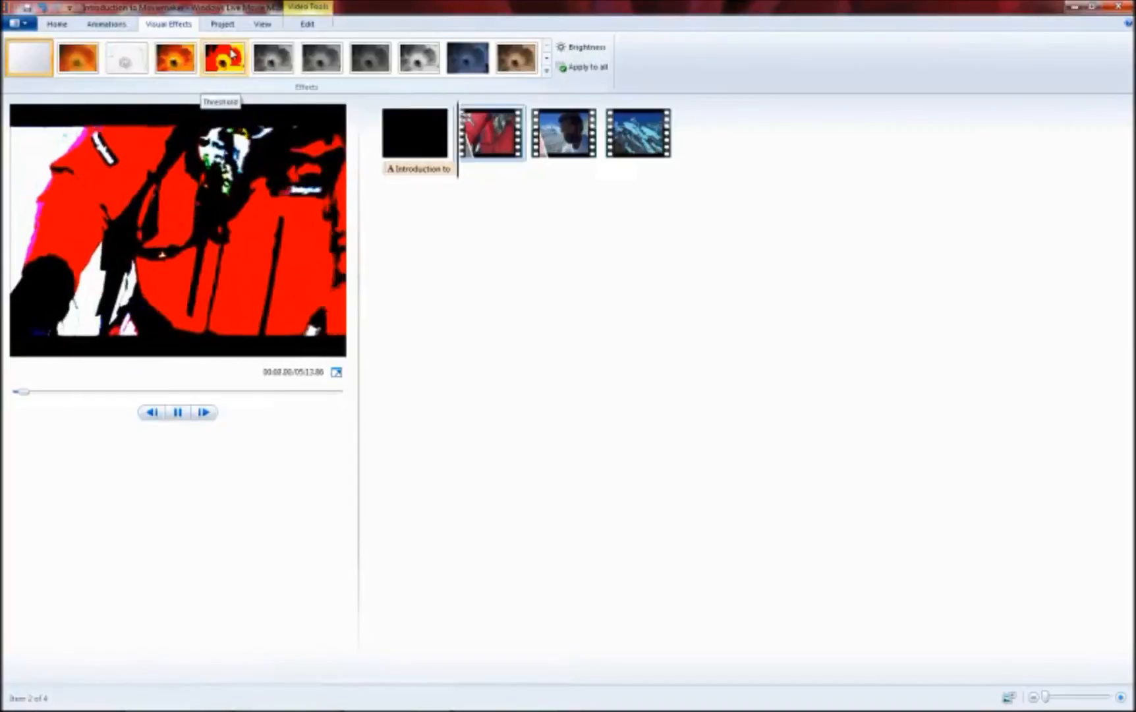
left_click(233, 54)
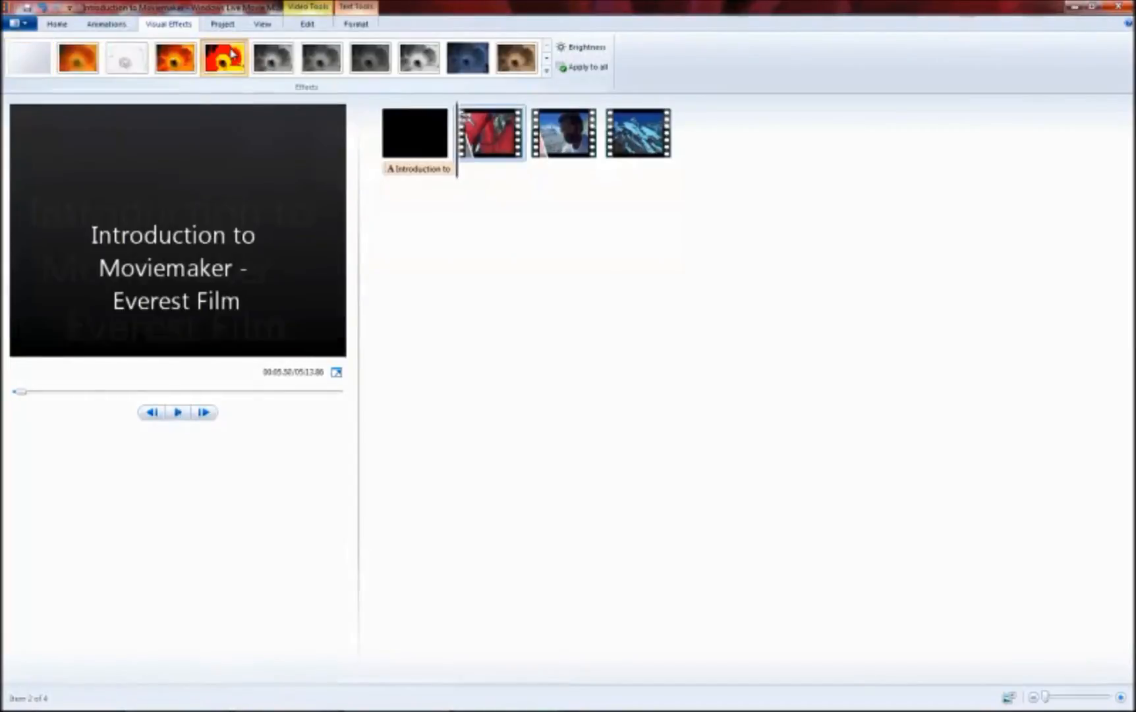
left_click(180, 412)
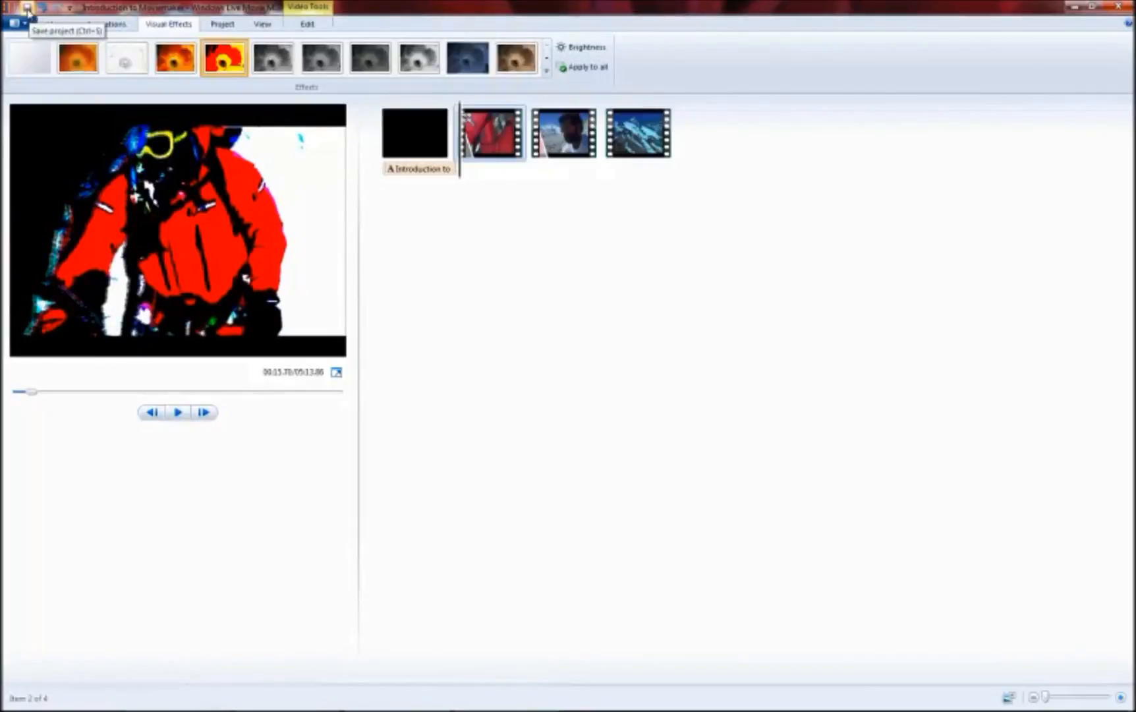
left_click(27, 8)
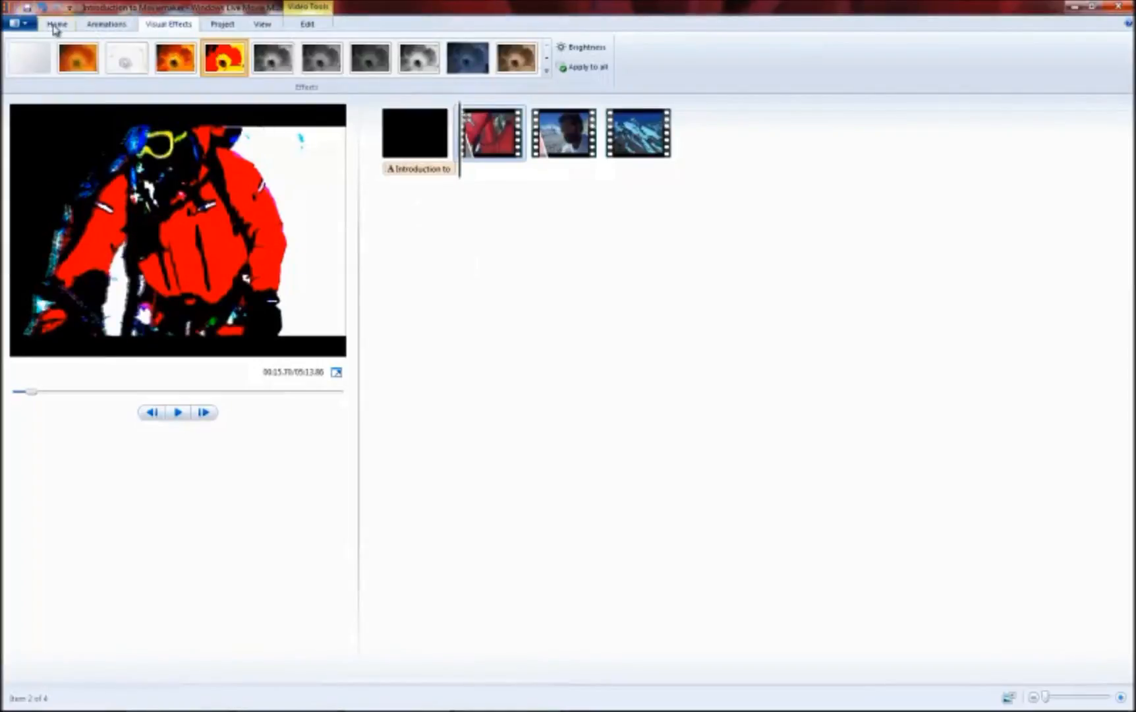
Step: Add the music file Deeper from Removable Disk (F:) to the project
left_click(57, 26)
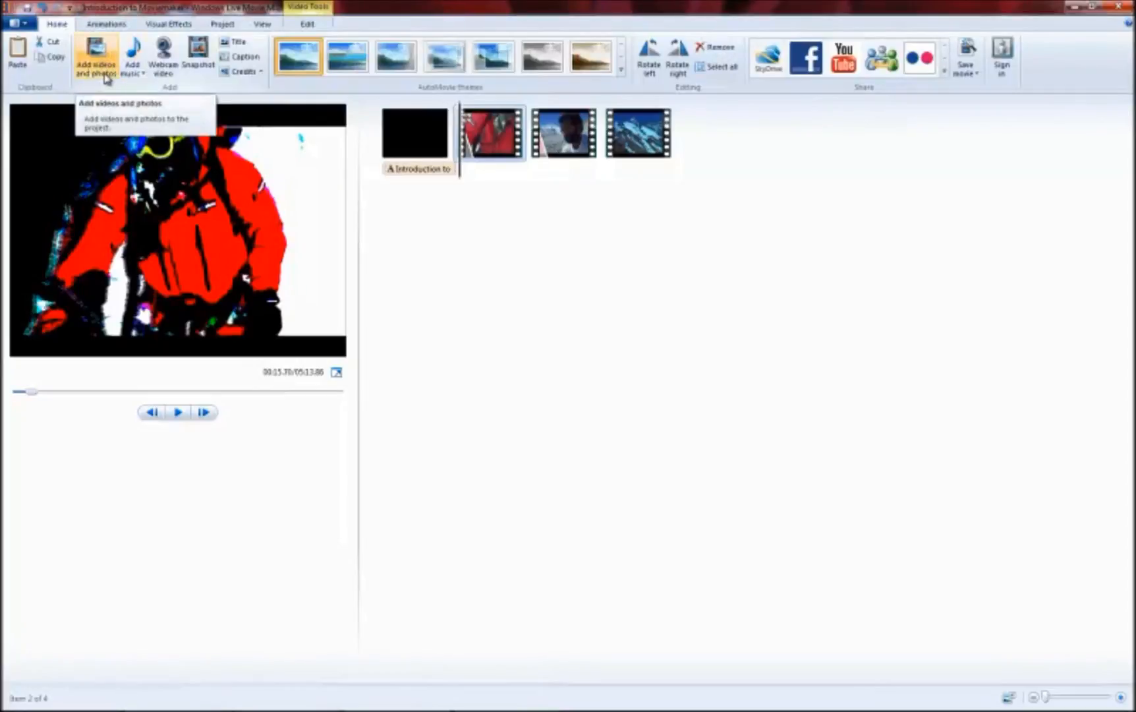
left_click(133, 53)
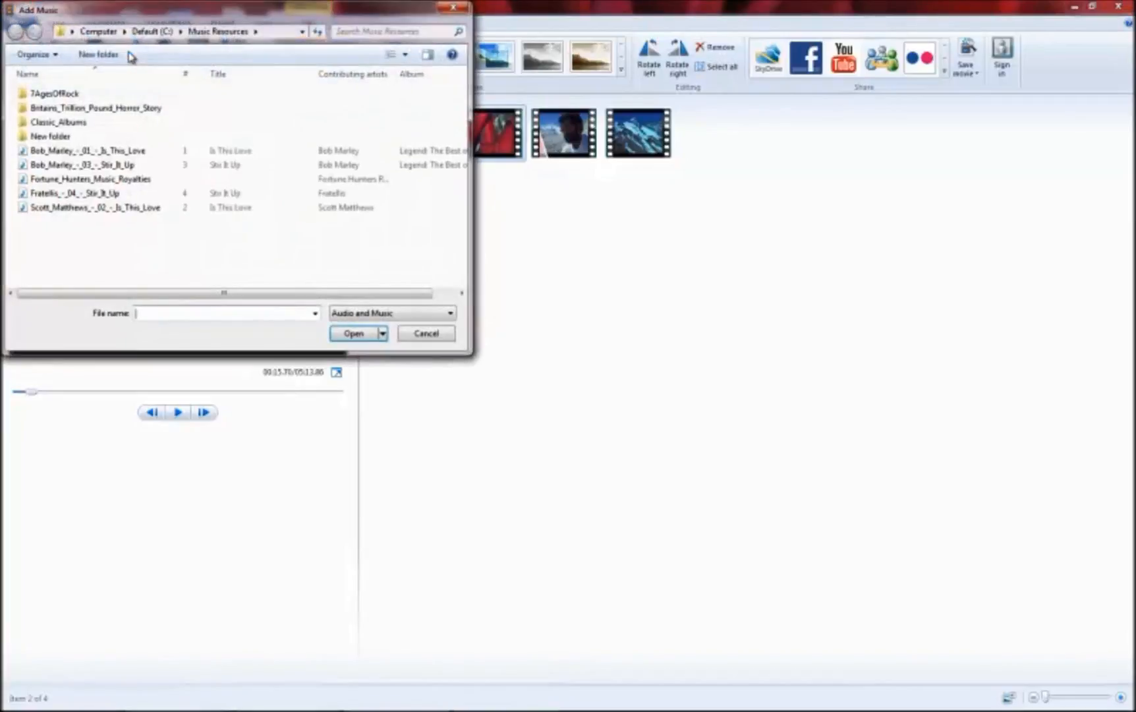
left_click(72, 31)
left_click(123, 31)
left_click(72, 31)
left_click(80, 95)
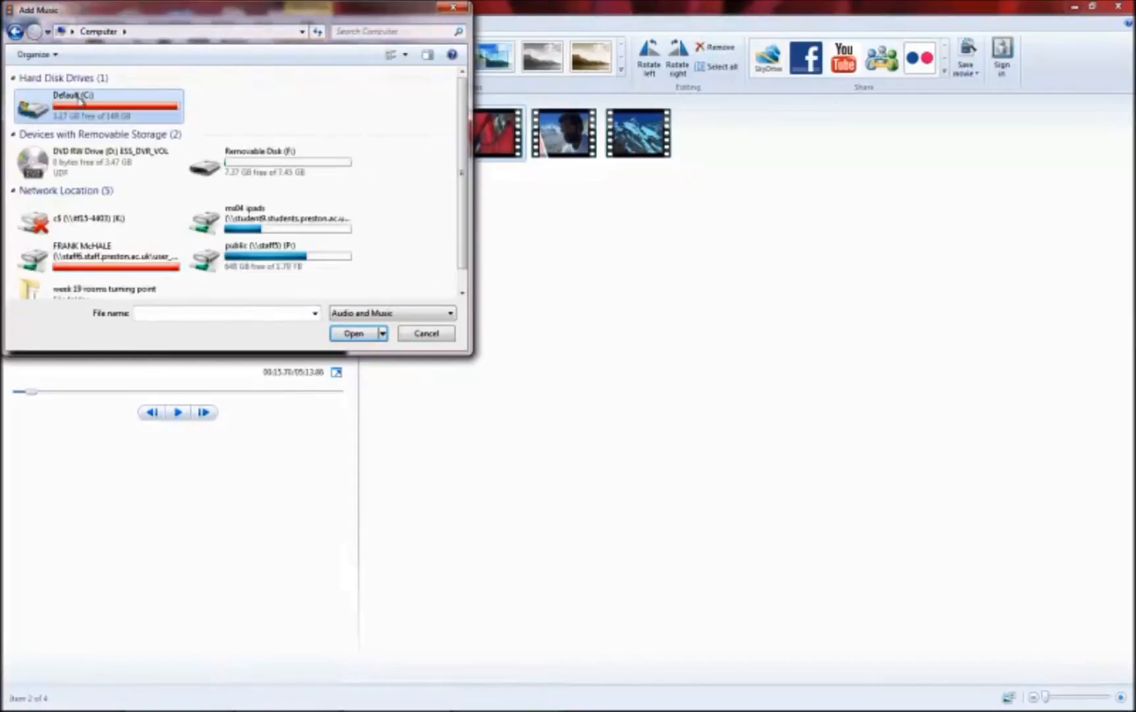
double_click(205, 166)
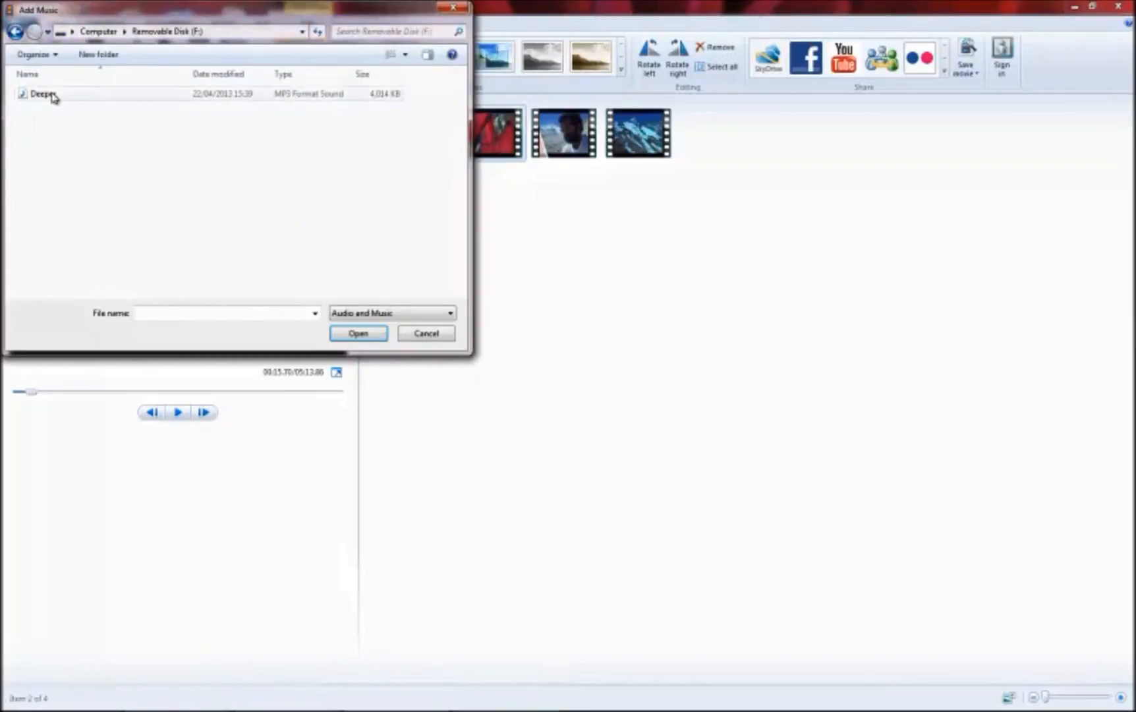
left_click(43, 94)
left_click(349, 333)
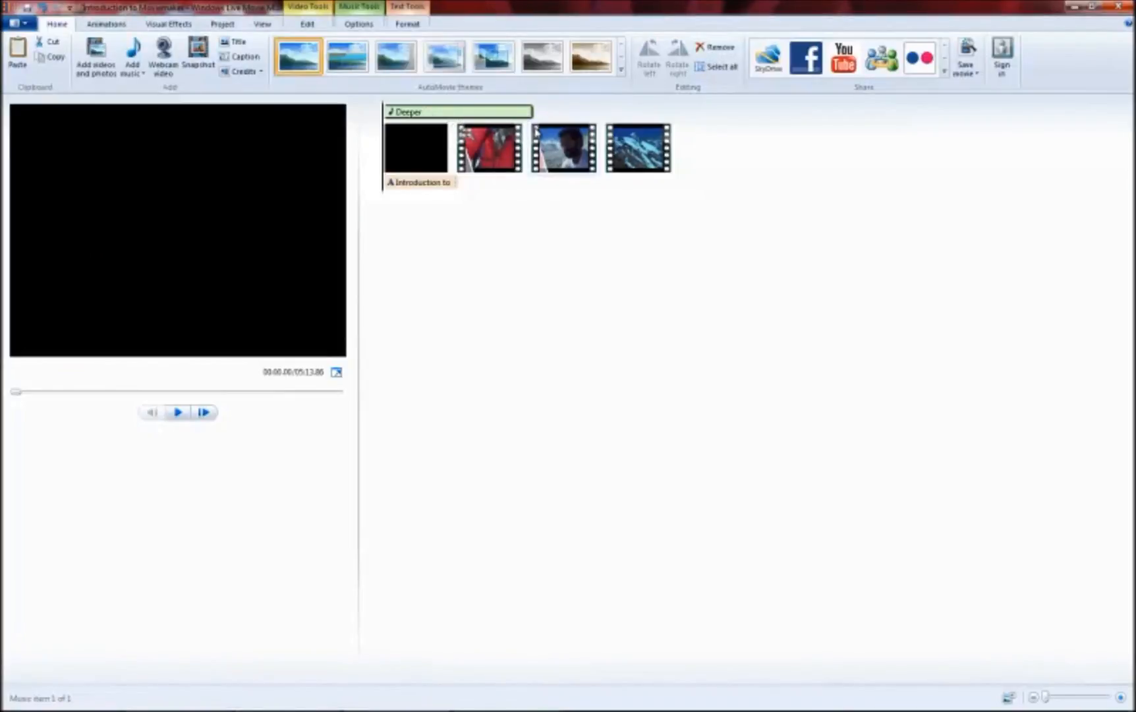
Step: Open the options of the Deeper music track and try its volume slider, returning it to the middle
left_click(461, 112)
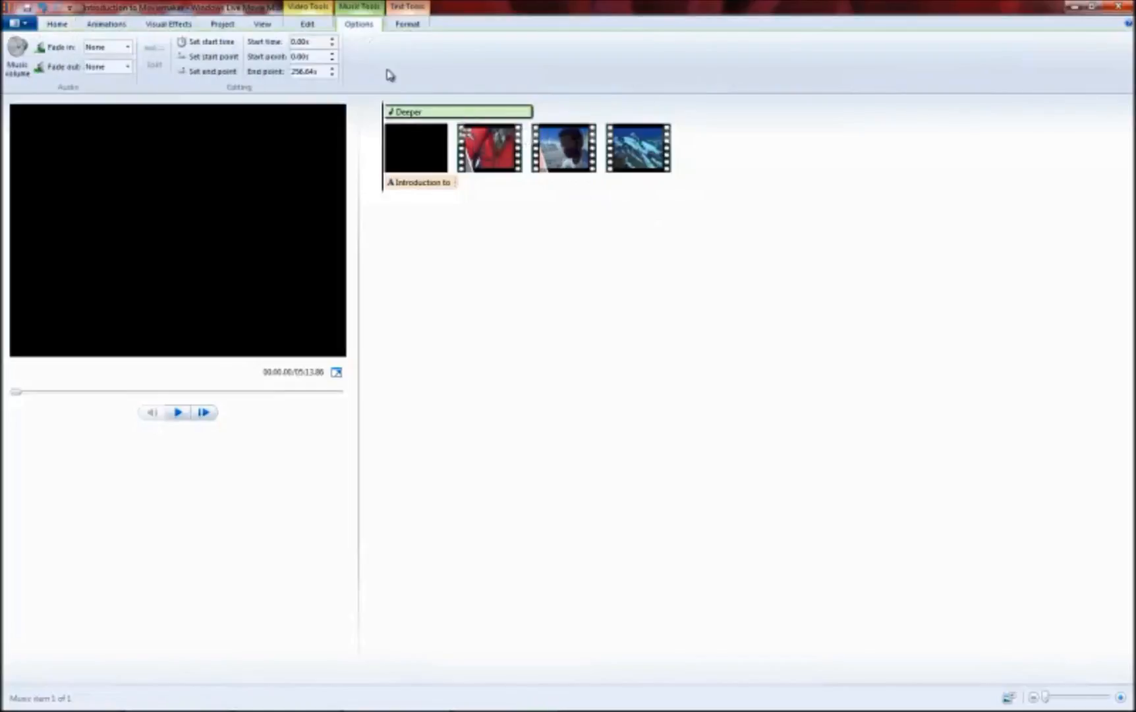
left_click(17, 56)
left_click_drag(70, 98, 47, 98)
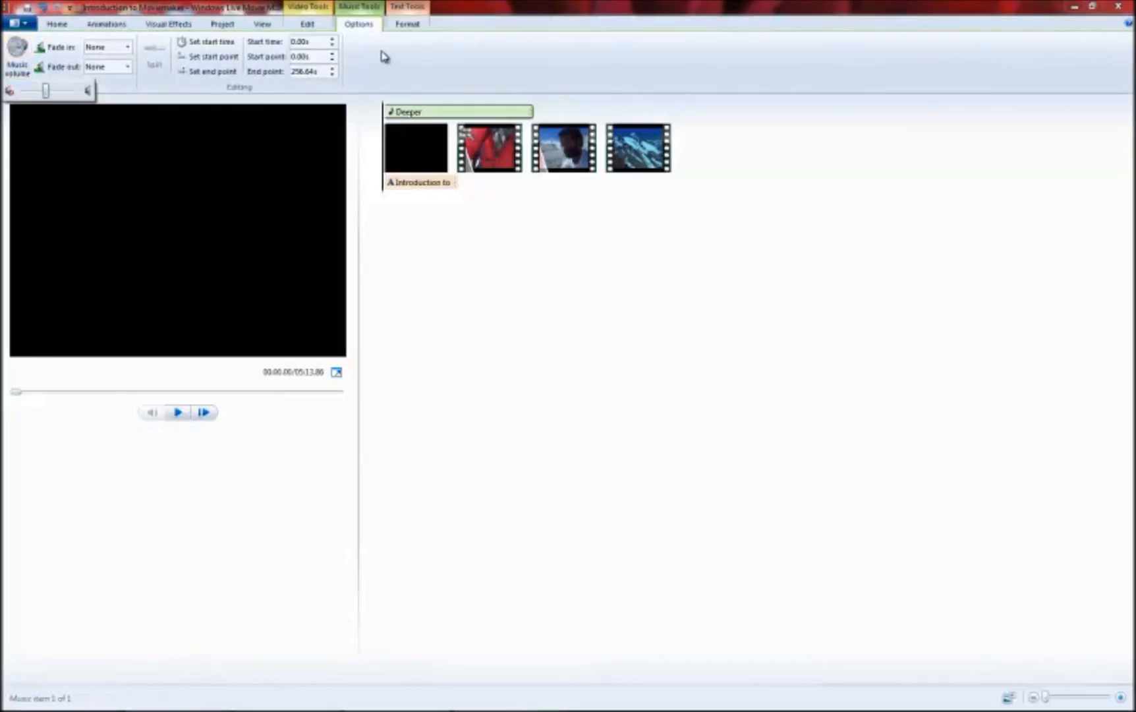
Step: Set both fade in and fade out of the Deeper music track to Slow and play the movie from the beginning
left_click(126, 47)
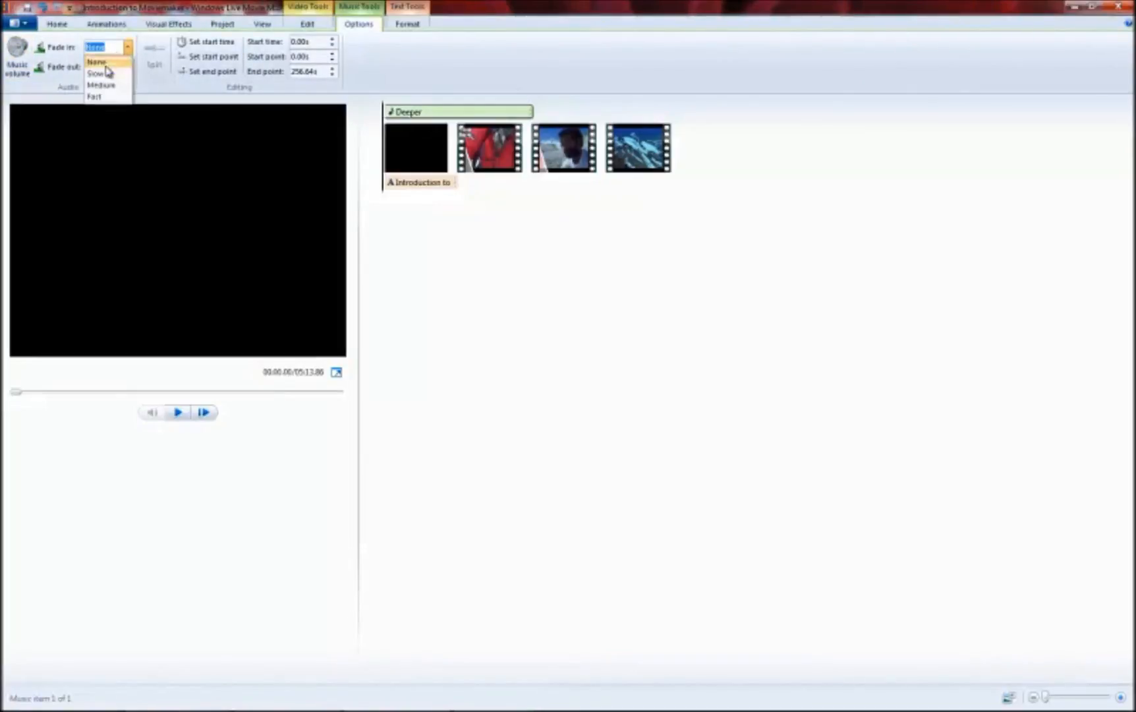
left_click(111, 75)
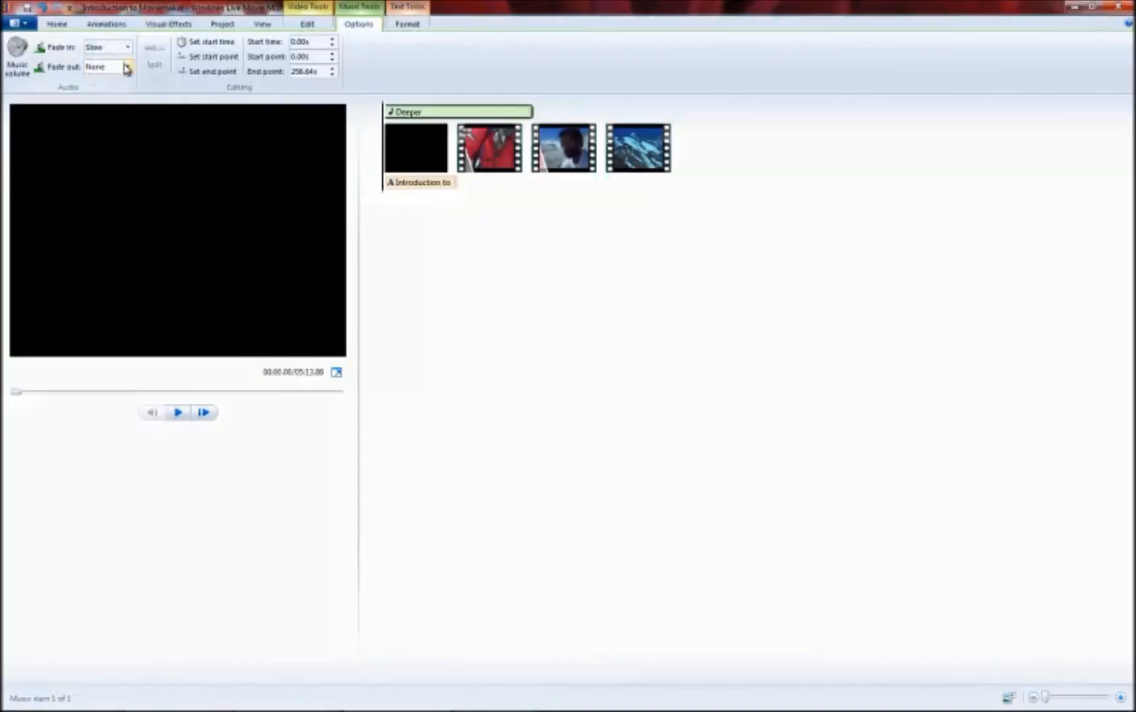
left_click(127, 69)
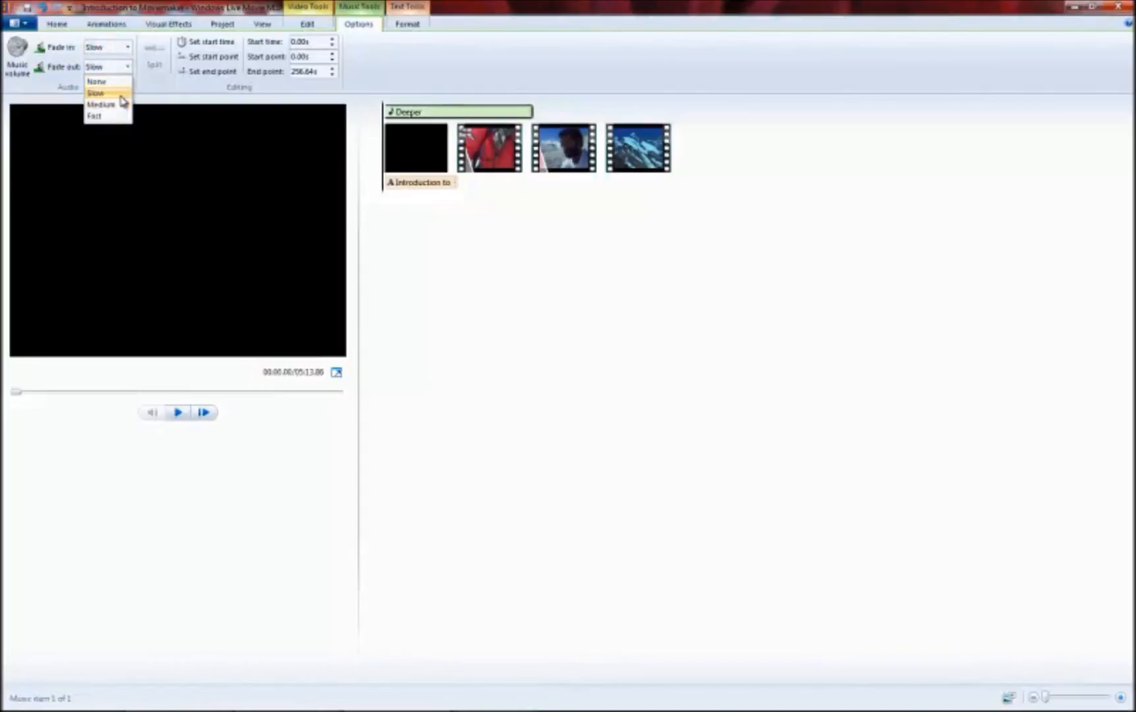
left_click(106, 93)
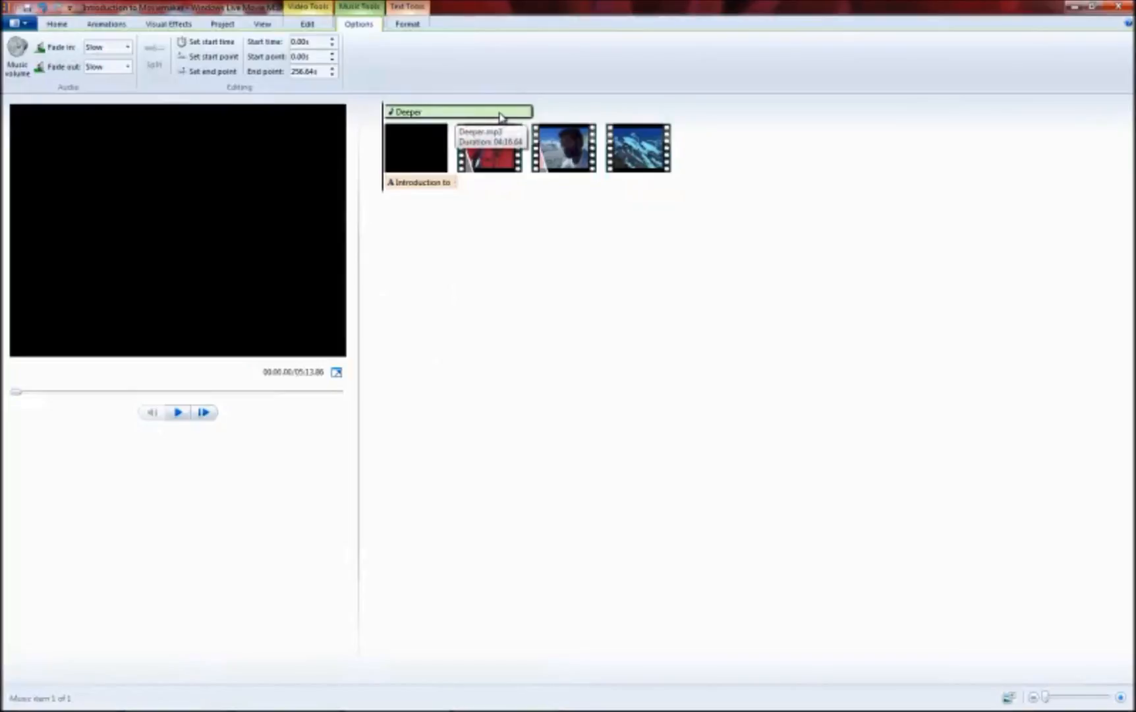
left_click(178, 412)
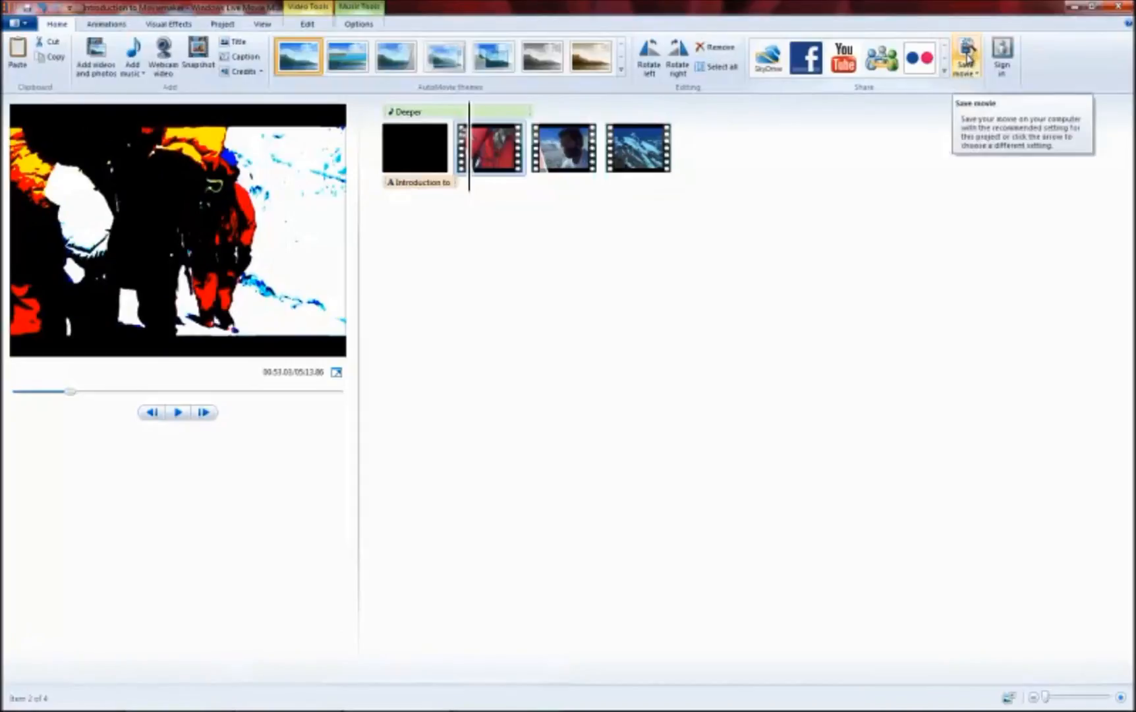
Step: Save the movie for computer as the Windows Media Video file "Introduction to Moviemaker" on Removable Disk (F:) and play the finished file
left_click(18, 23)
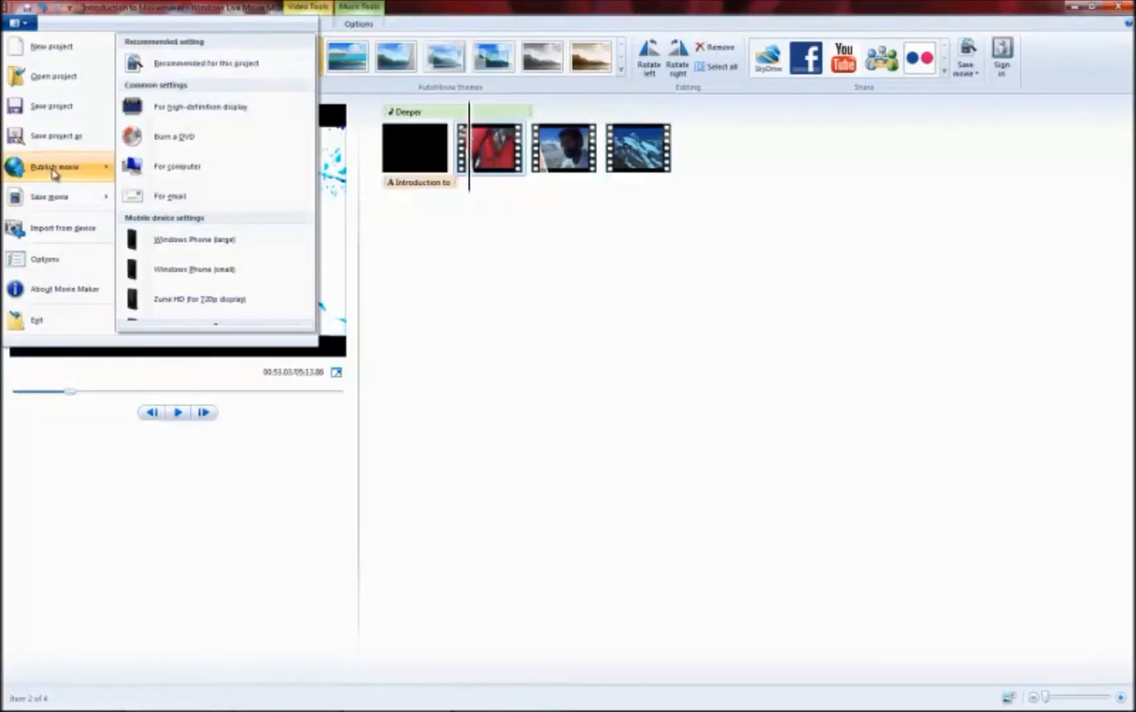
mouse_move(53, 171)
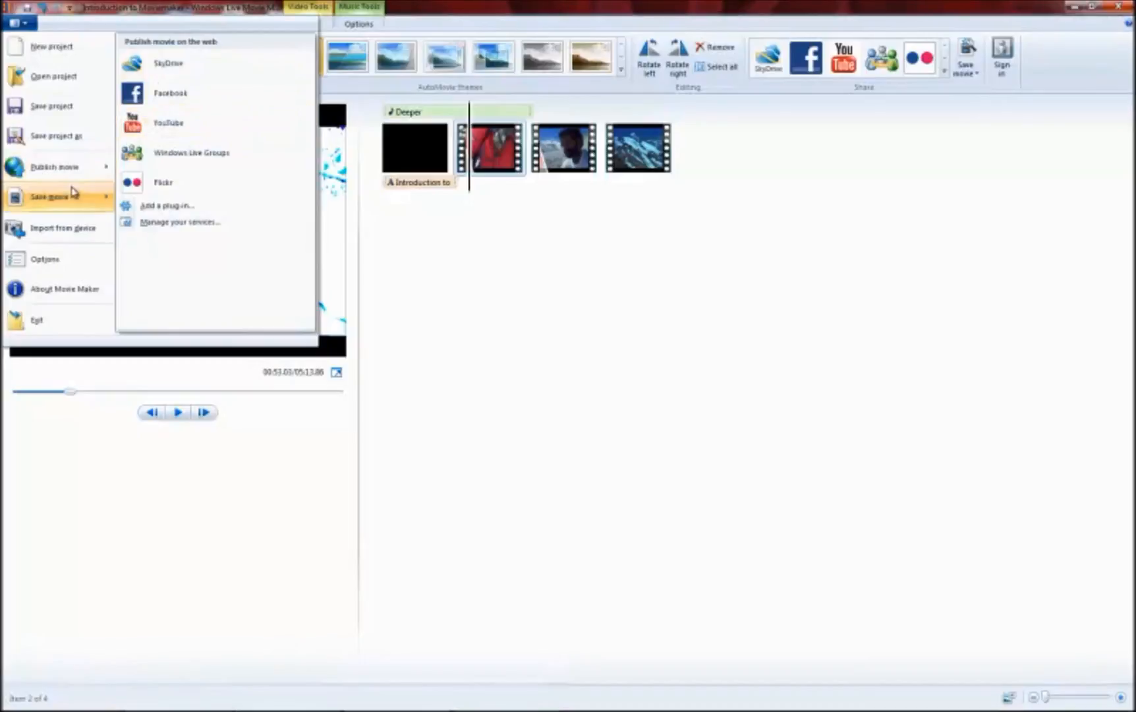
mouse_move(70, 200)
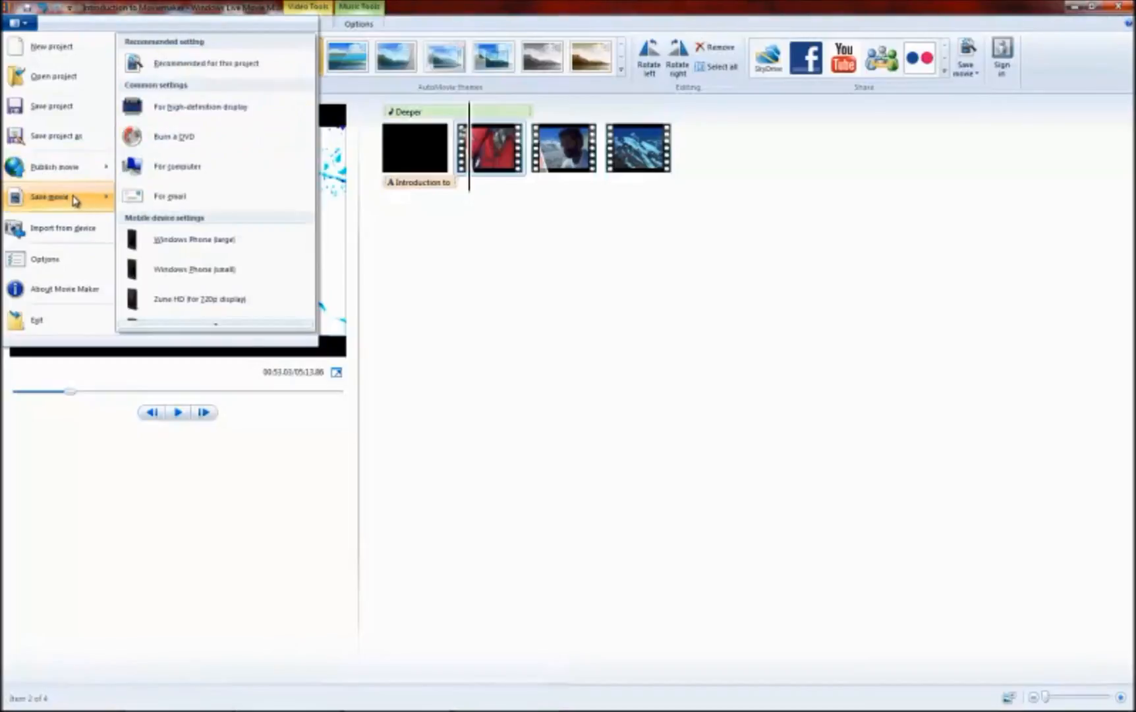
left_click(201, 169)
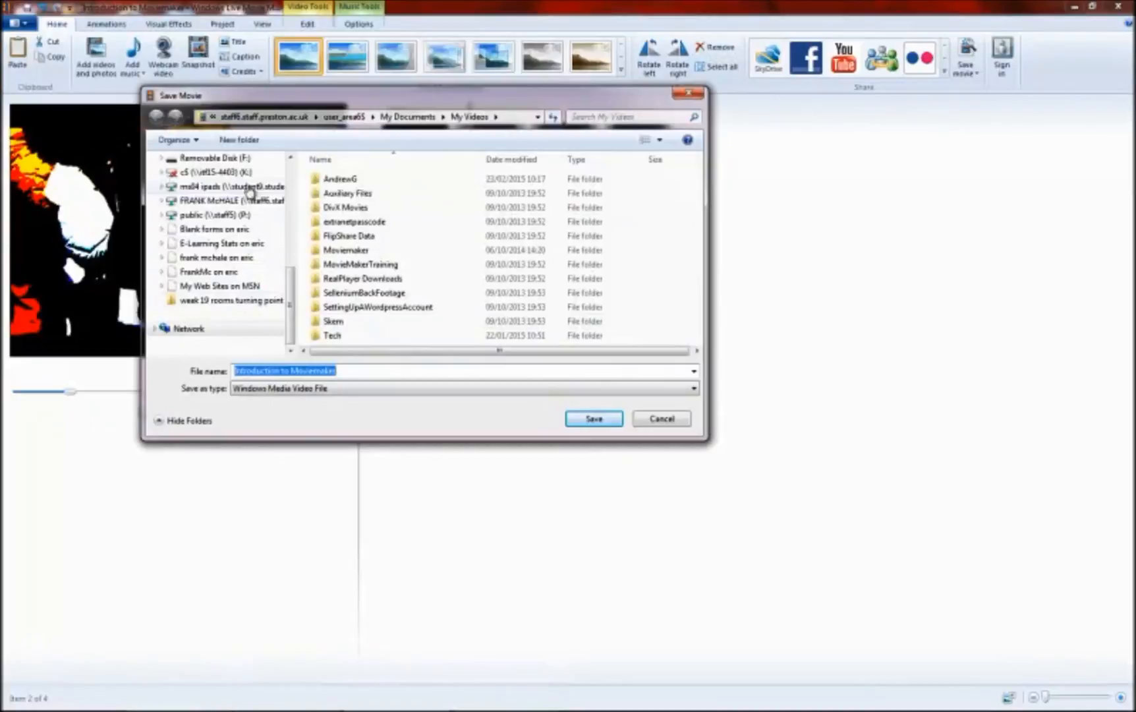
left_click(251, 160)
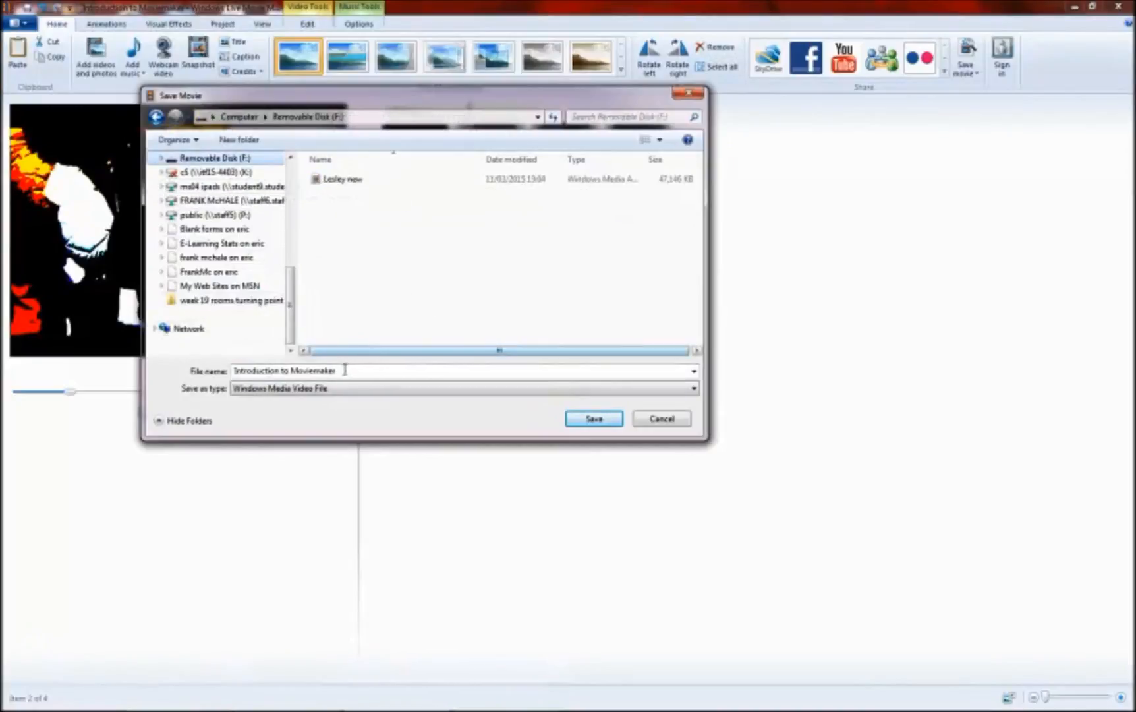
left_click(371, 368)
left_click(371, 369)
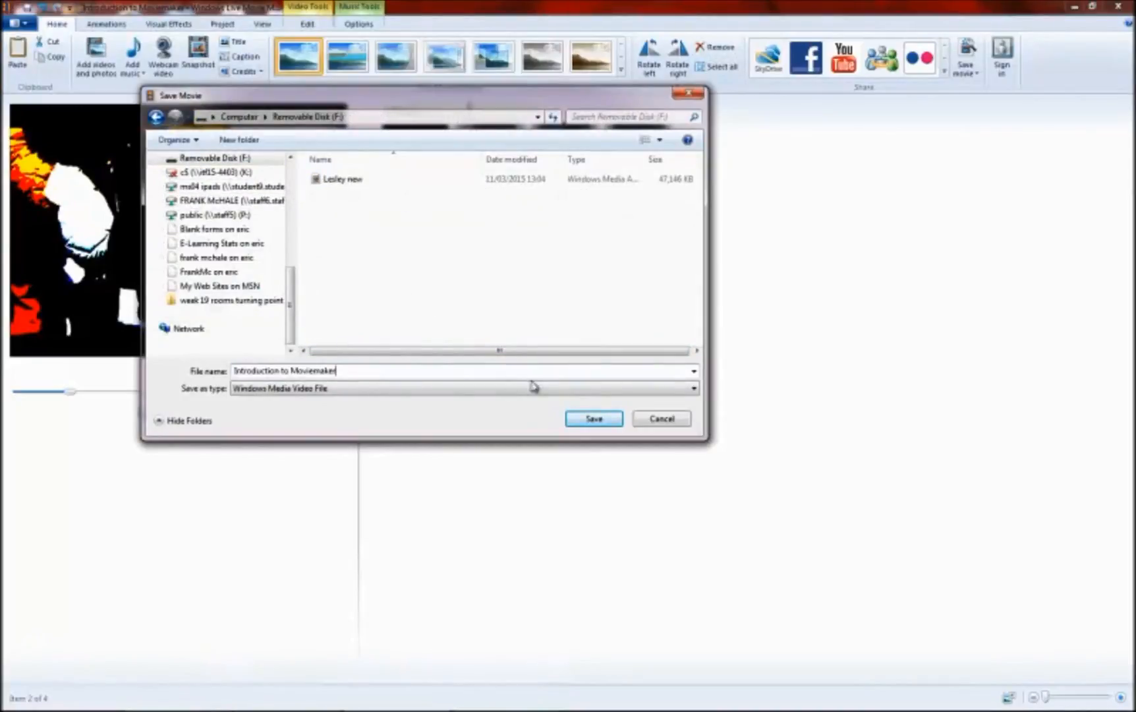
left_click(590, 420)
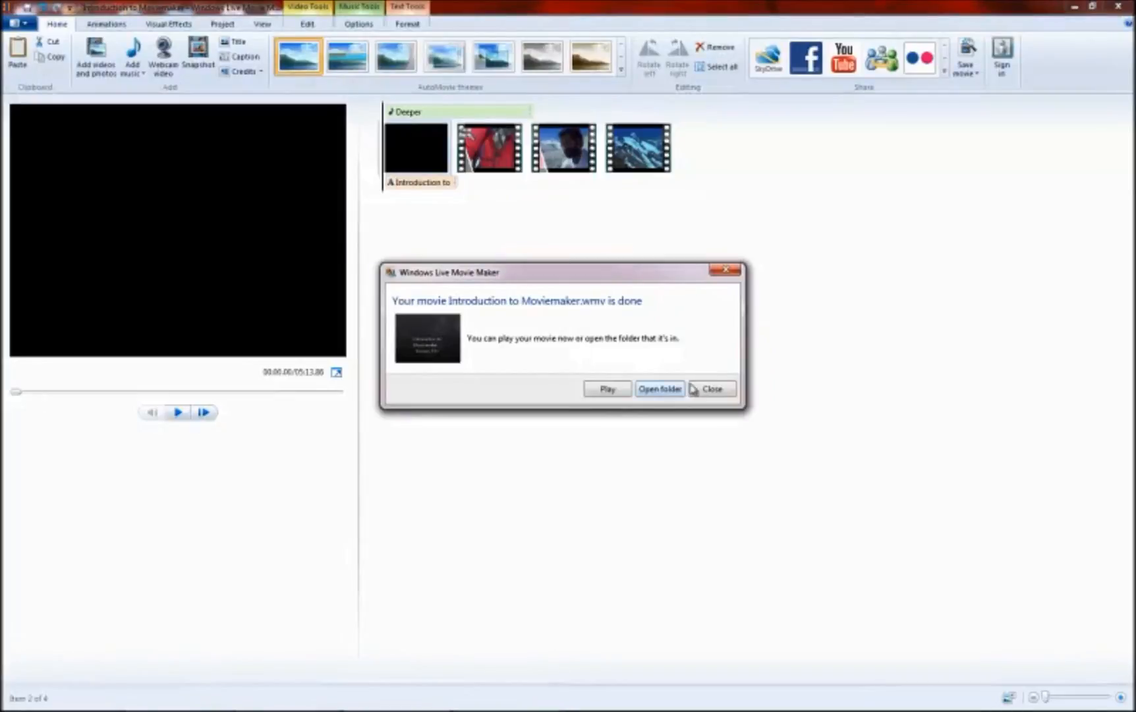
left_click(616, 391)
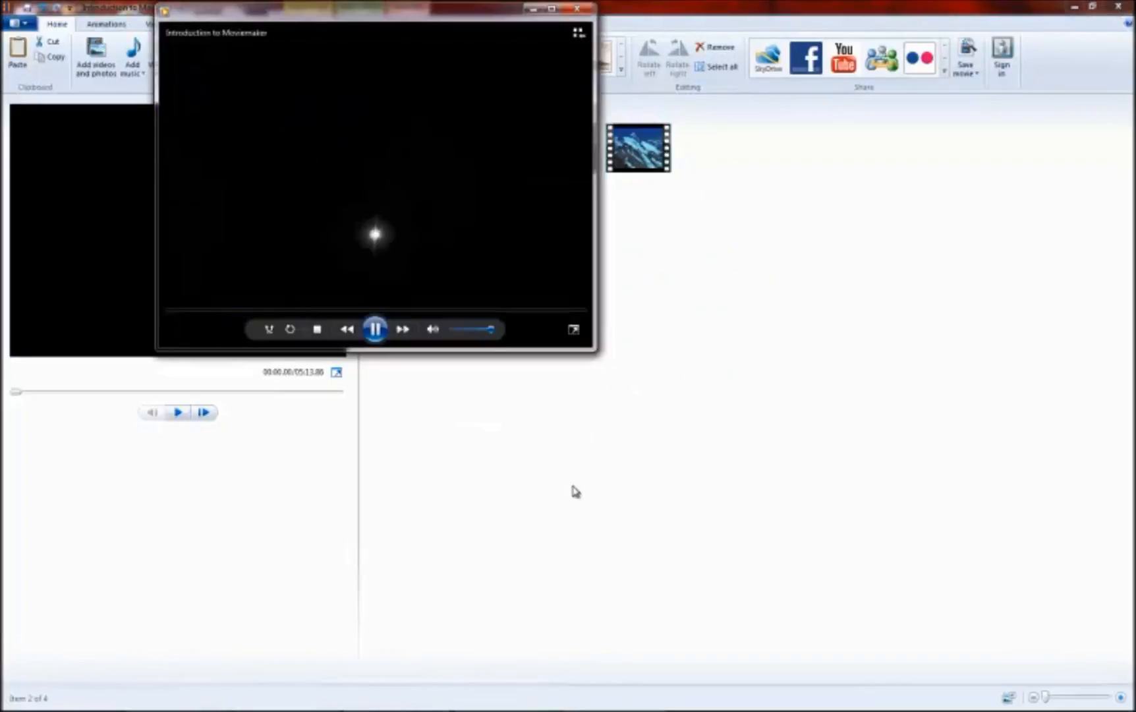